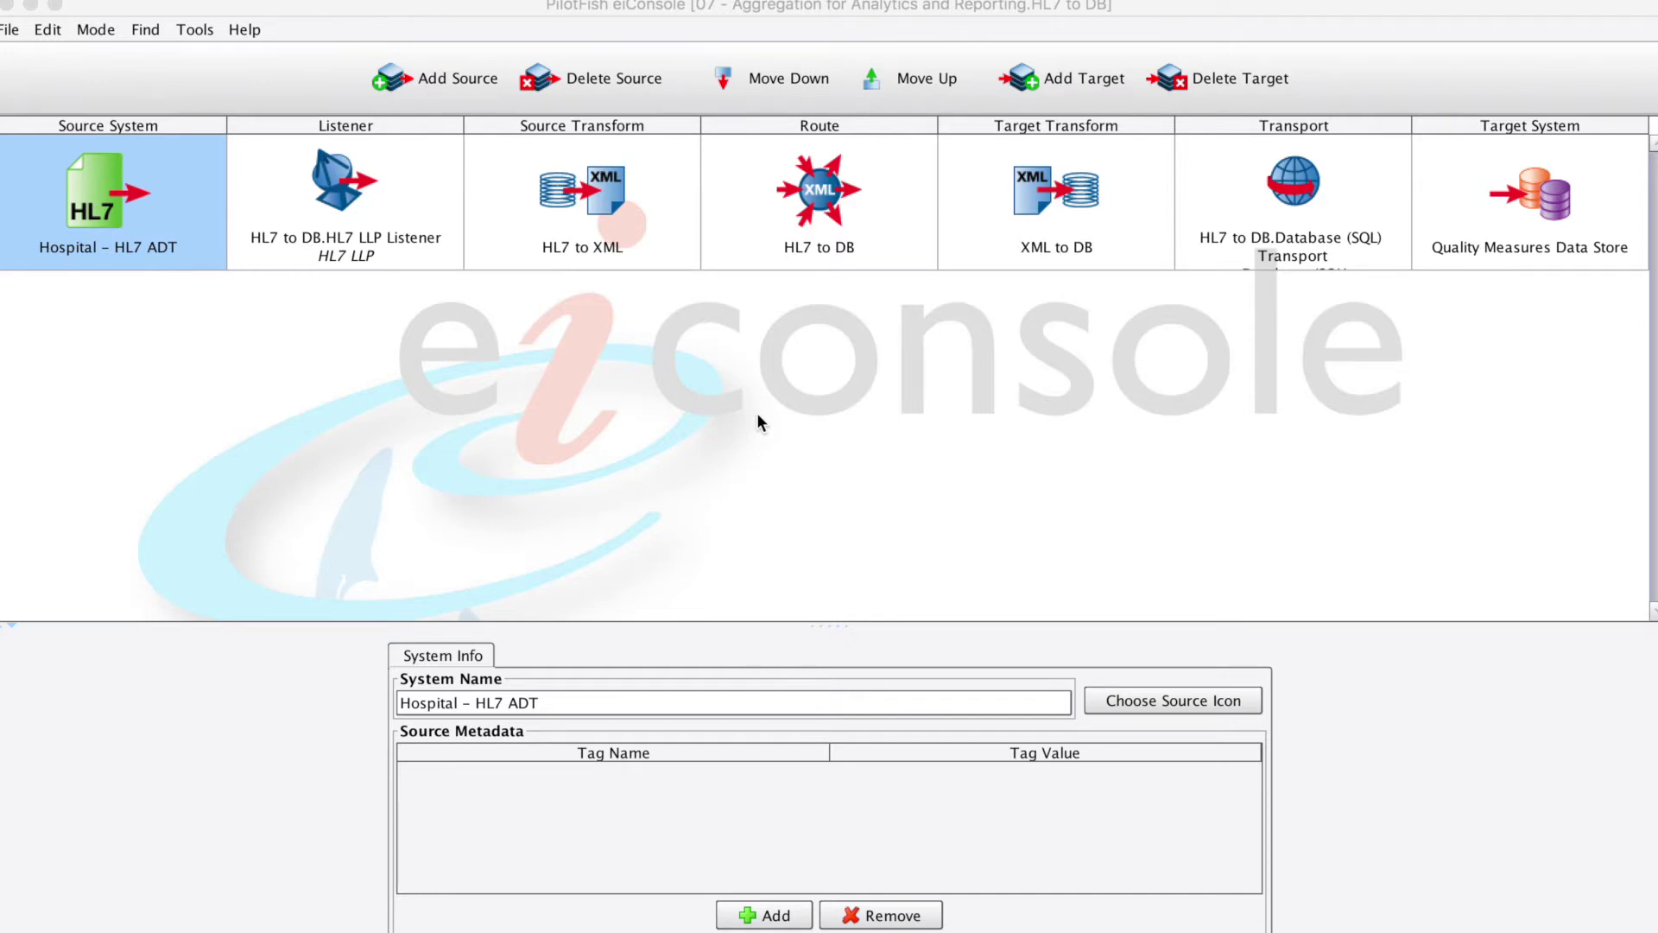
Review the HL7 LLP listener's configuration and the listener types available for it.
left_click(313, 380)
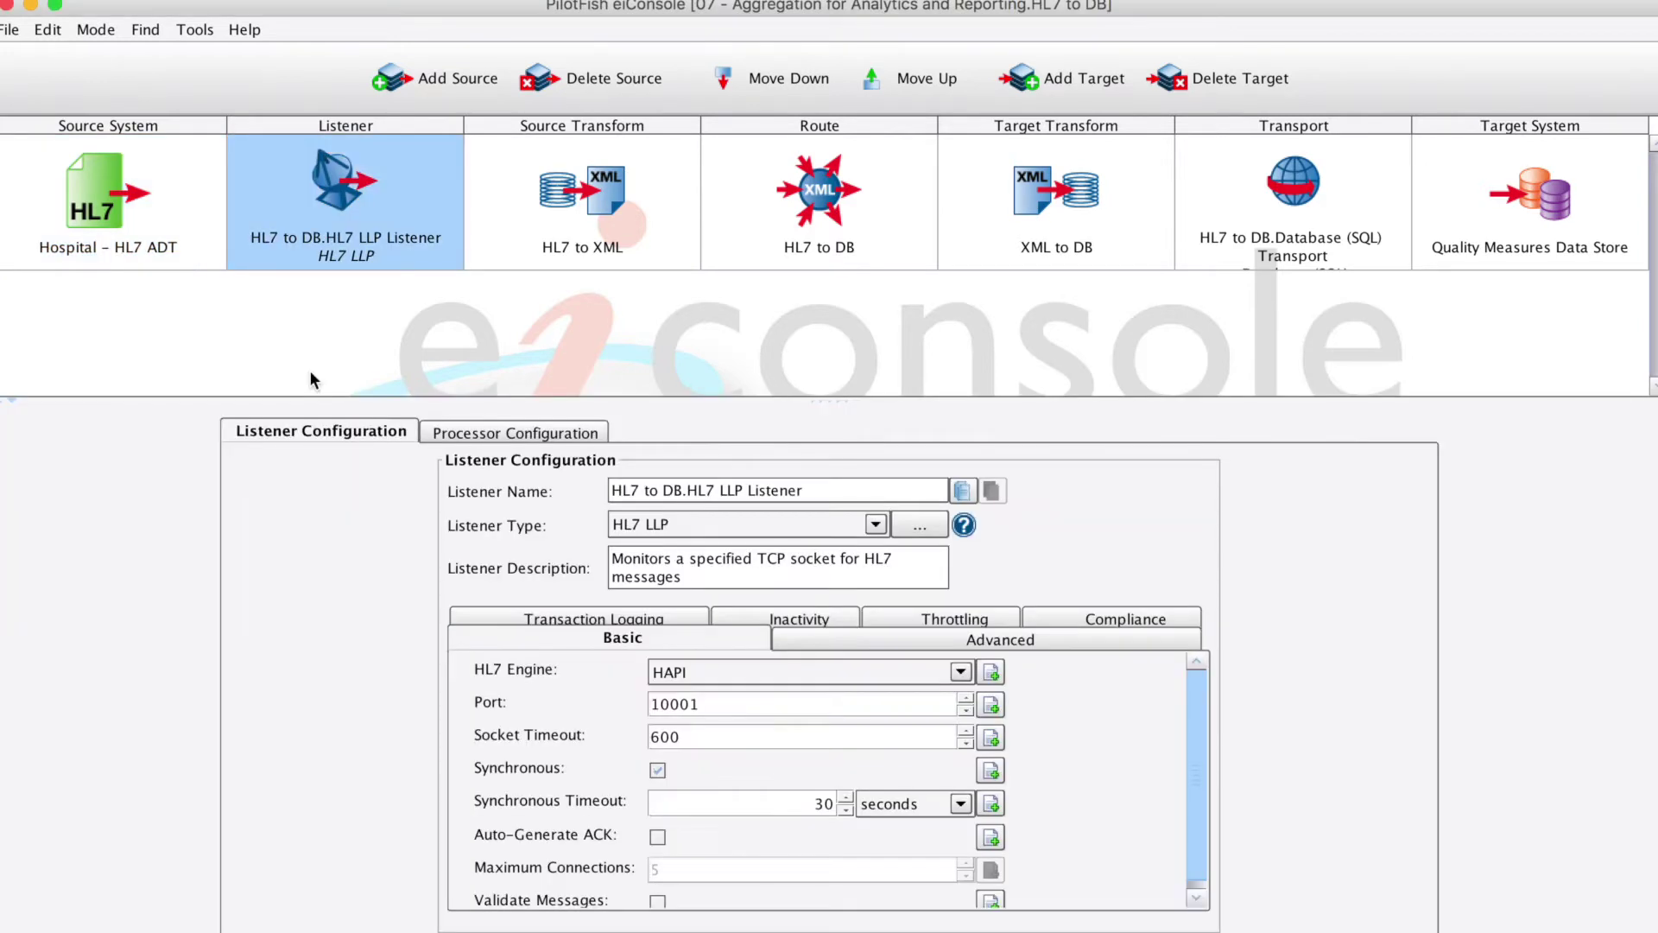
key("Left")
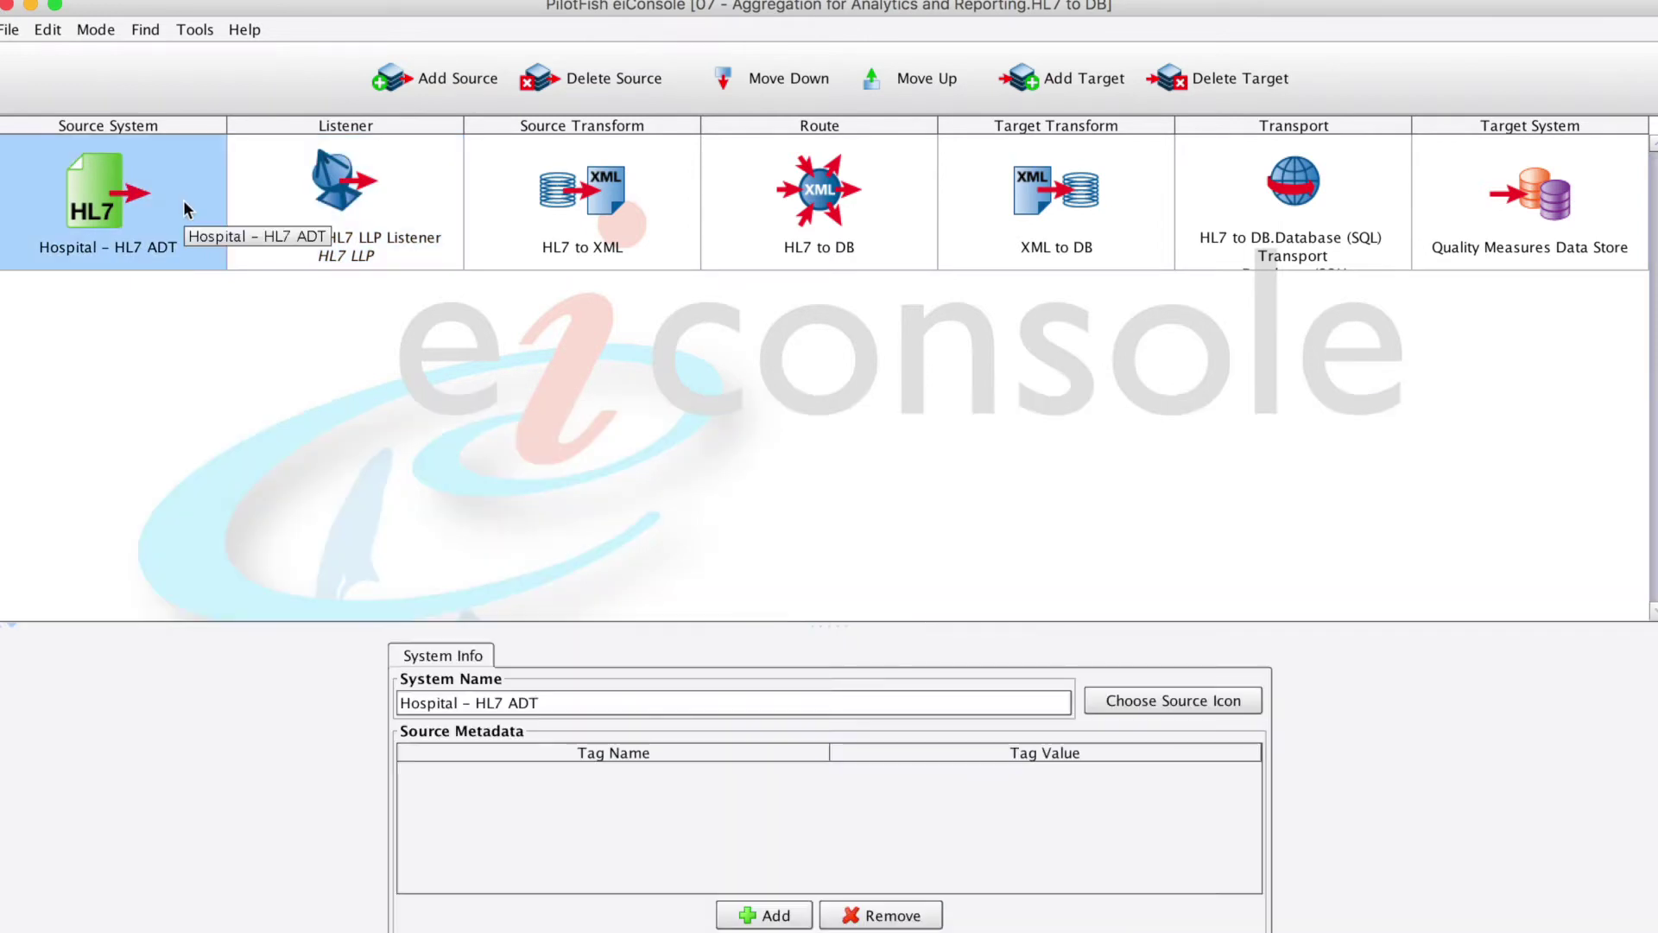
left_click(409, 240)
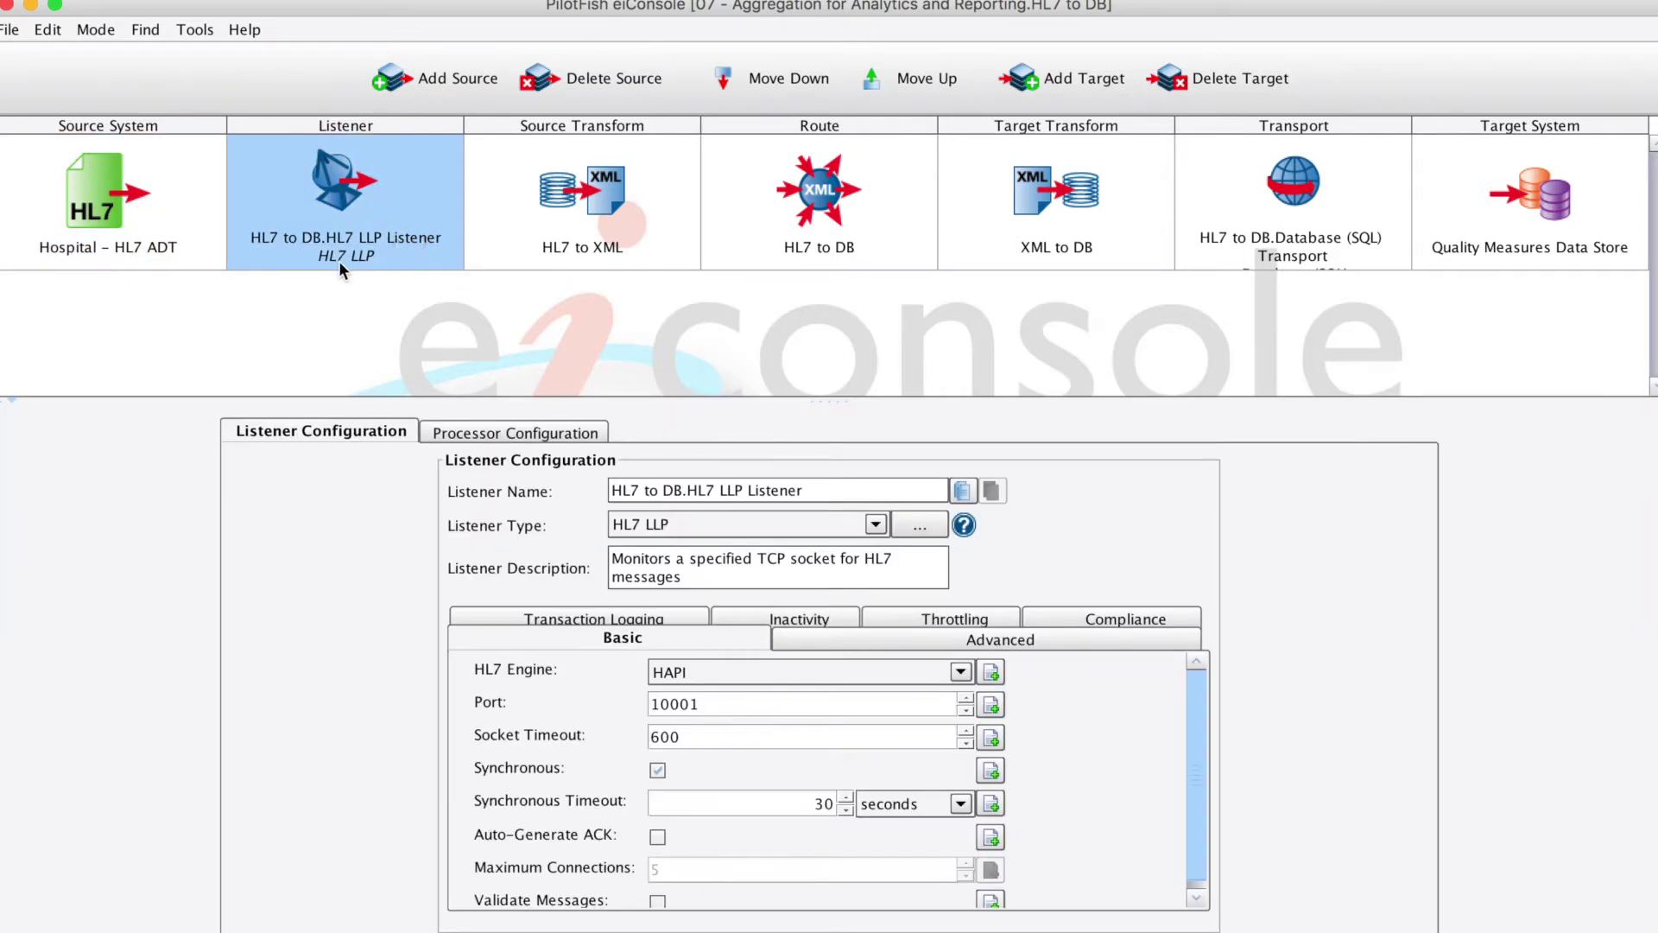
left_click(744, 529)
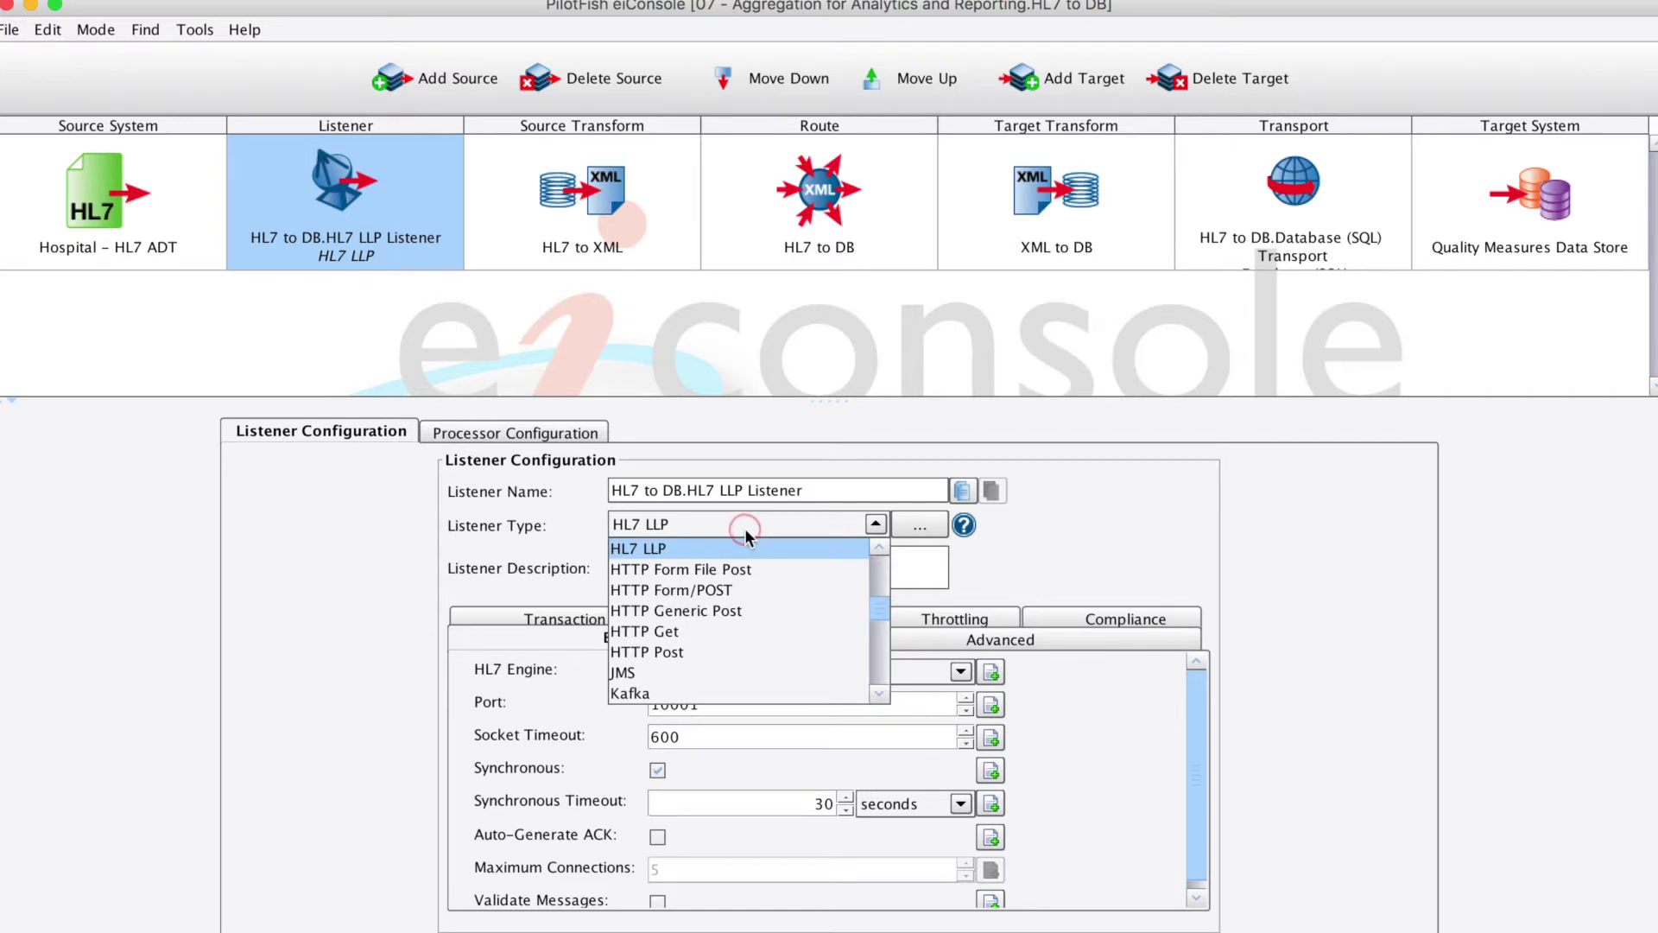
left_click(370, 502)
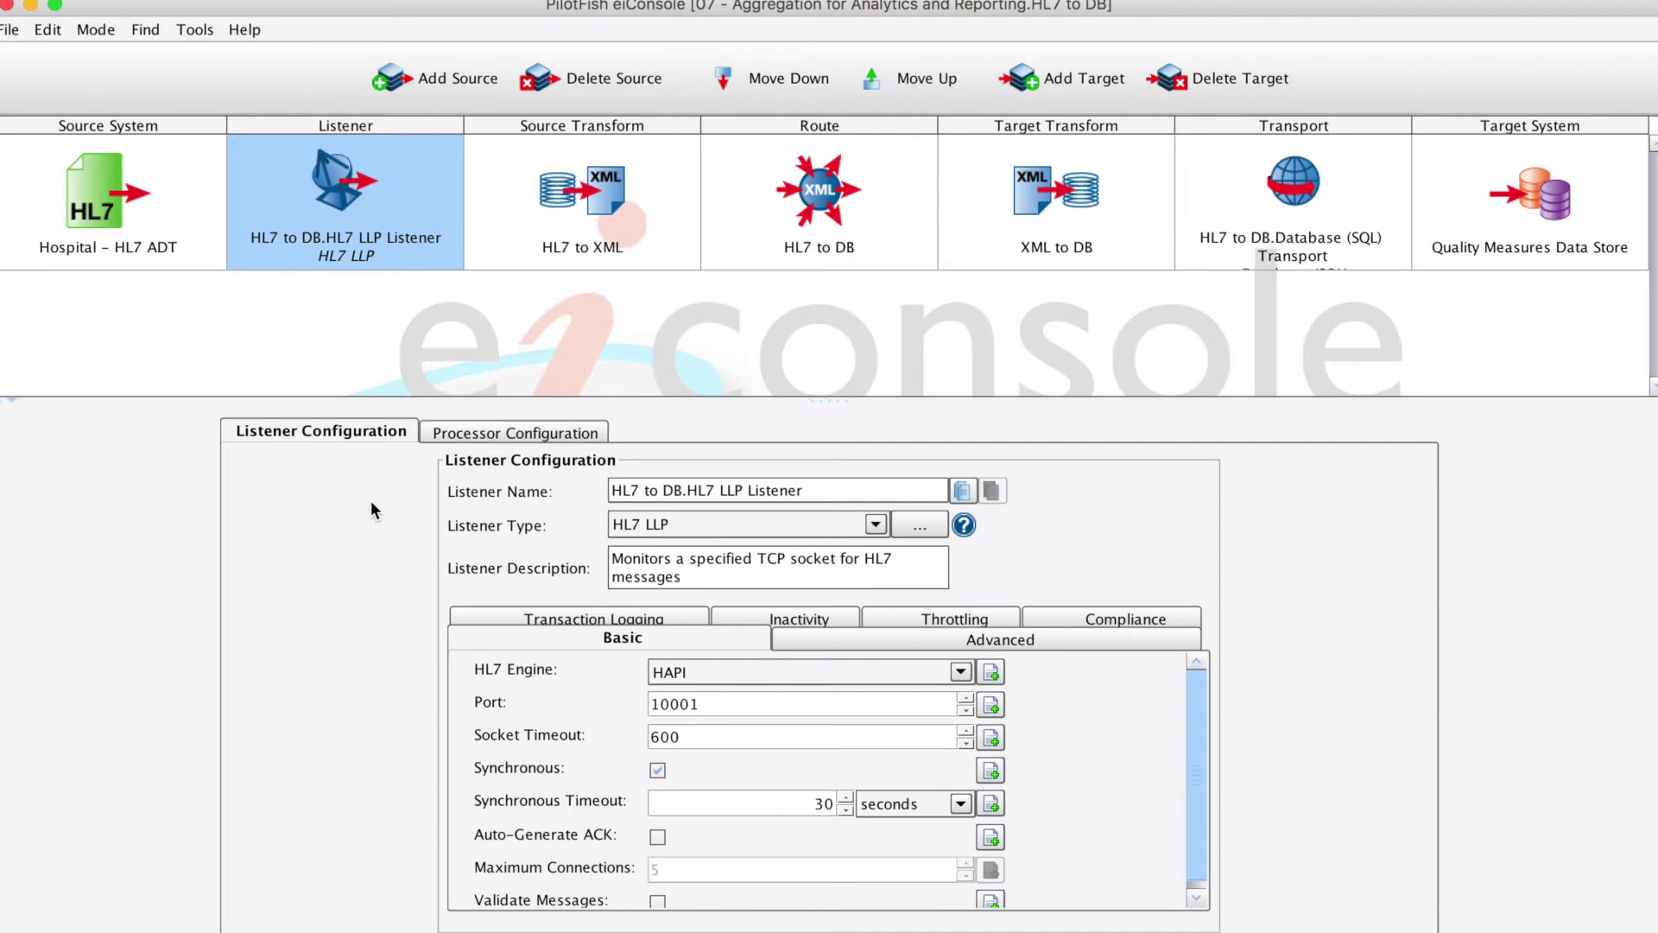
Review the HL7 to XML source transform's available transformation modules and open its hl7 to output.xslt mapping for editing.
left_click(565, 212)
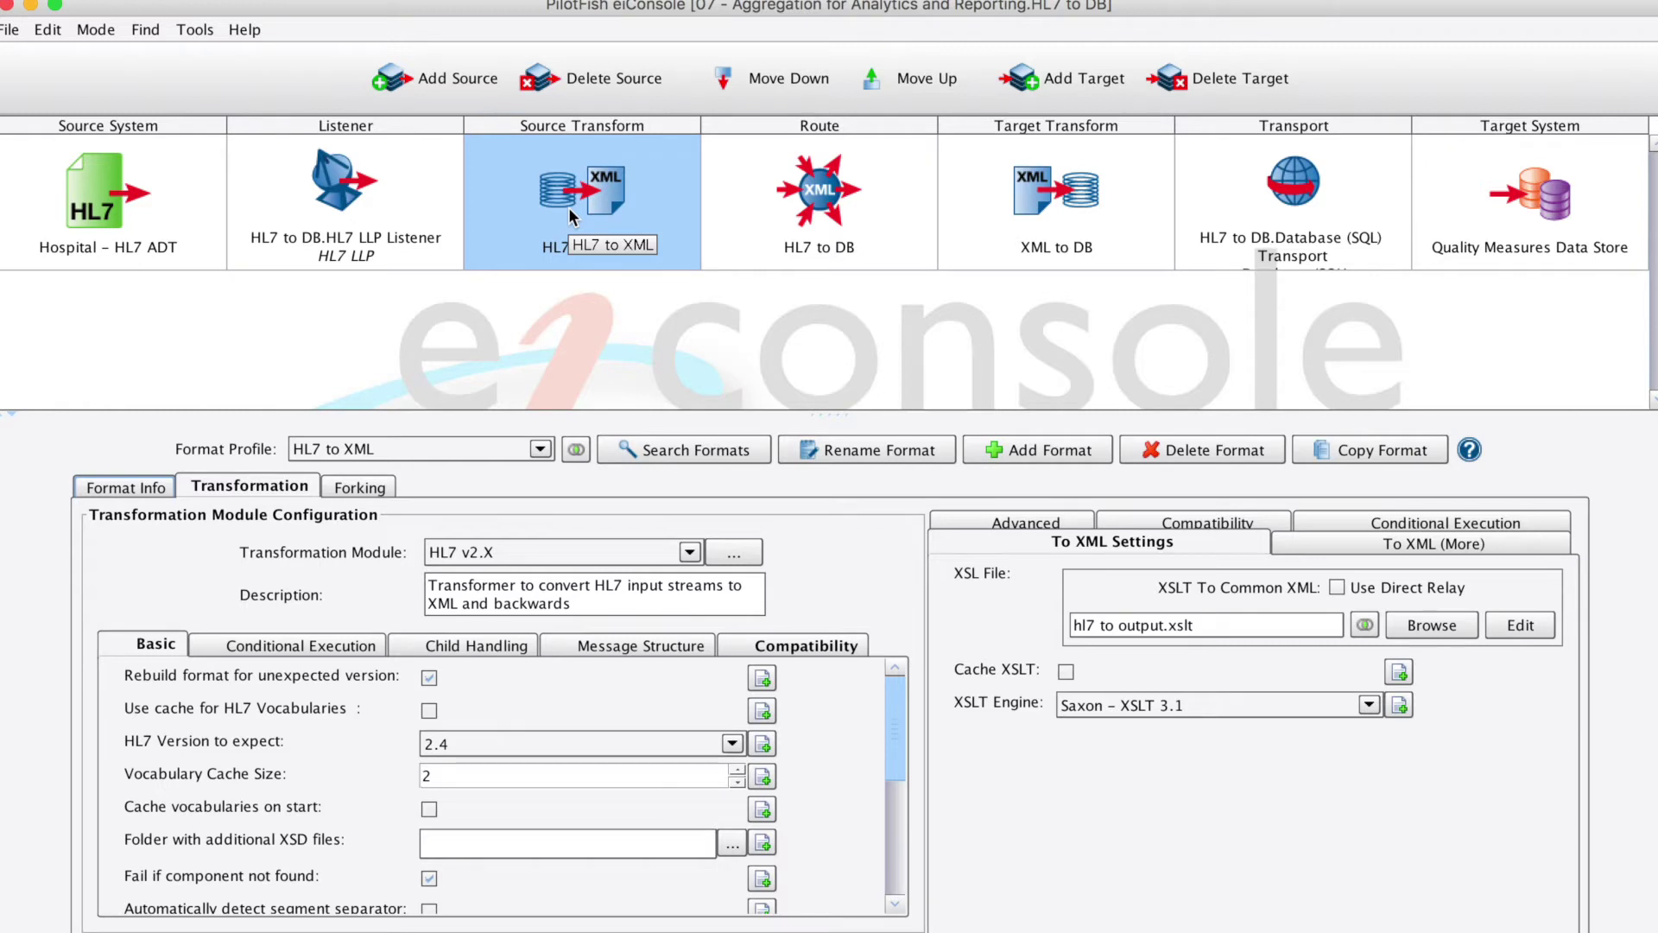
left_click(666, 551)
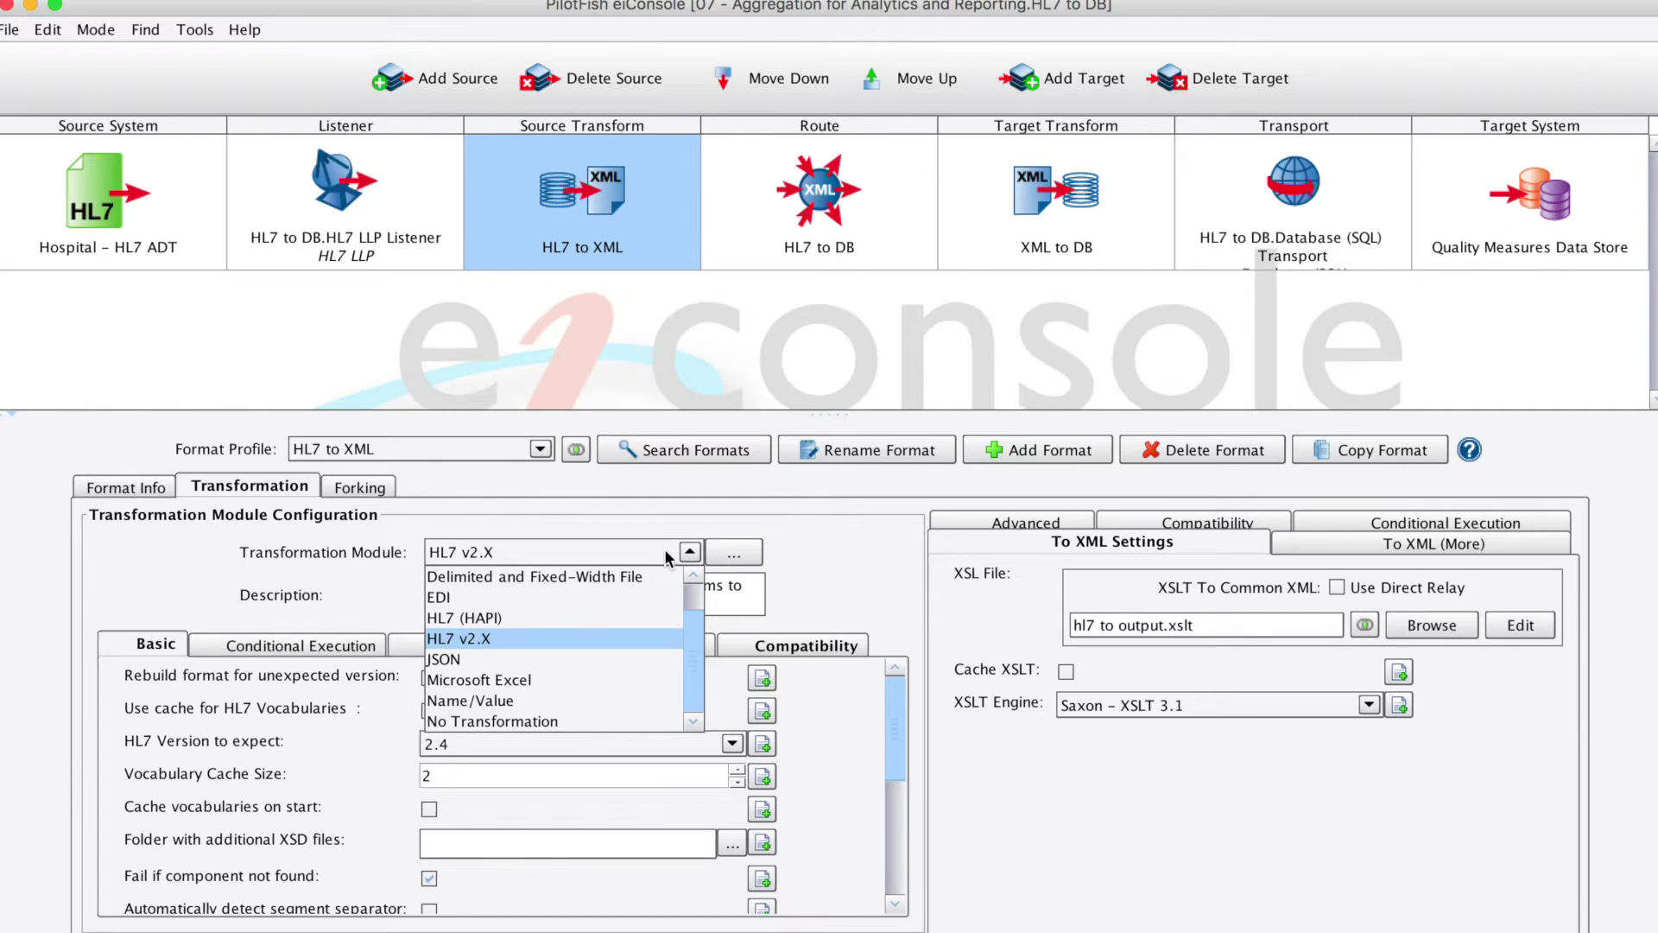
left_click(1521, 624)
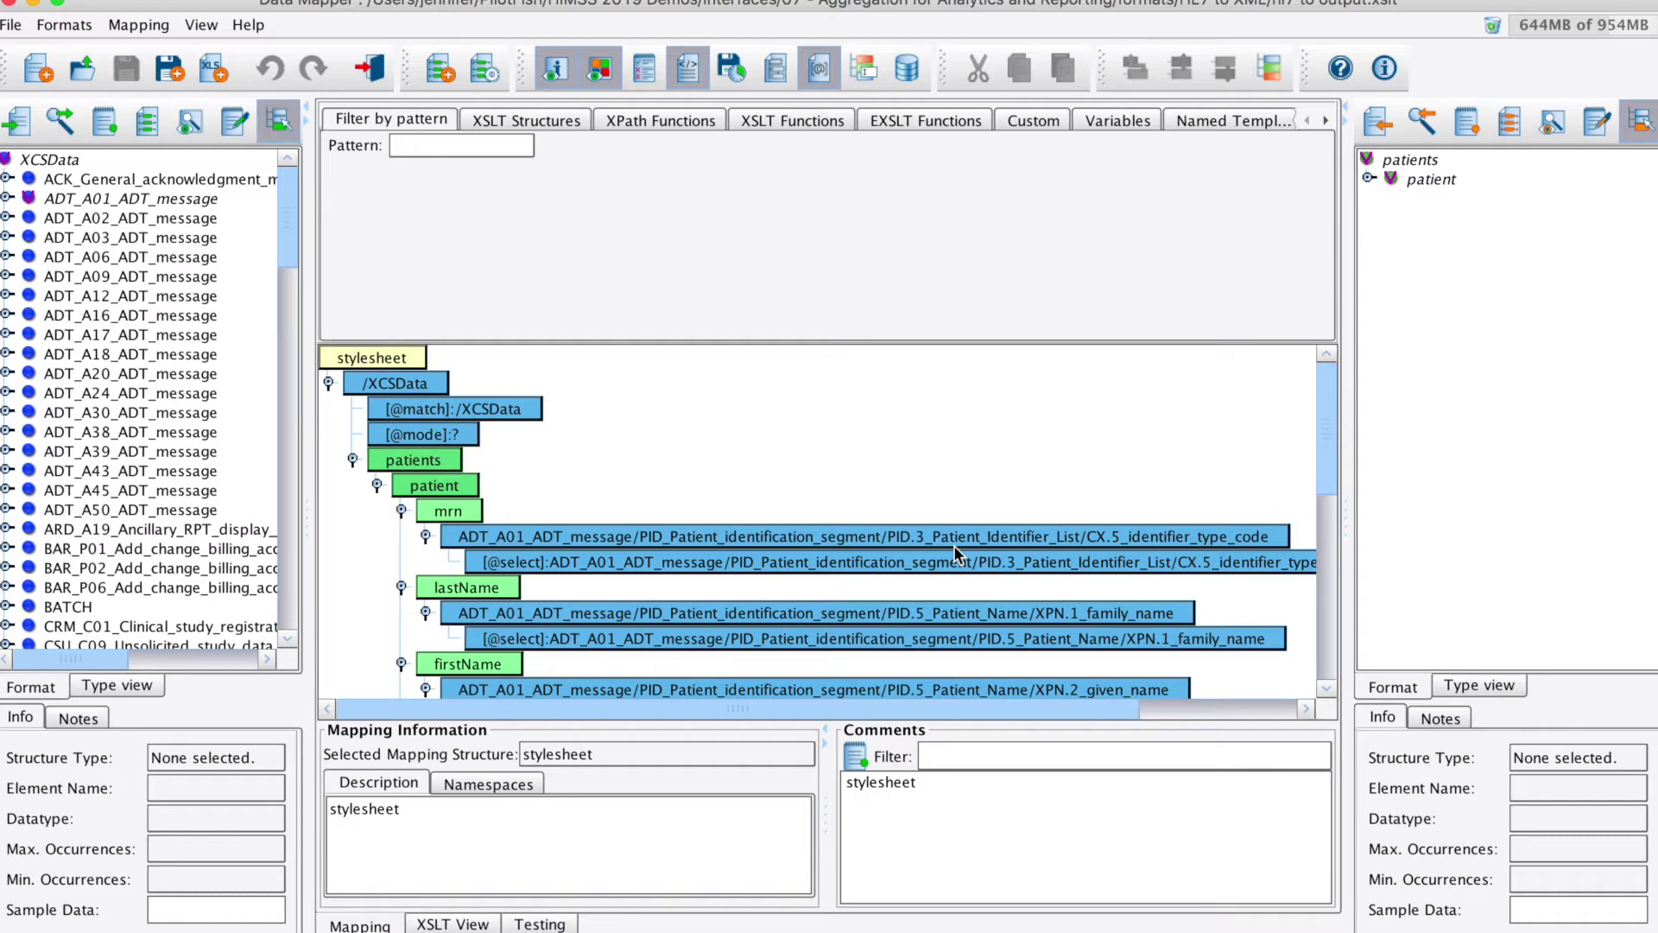
Examine the HL7-to-patient field mappings, the custom date functions and the generated XSLT of the source mapping.
left_click(1369, 180)
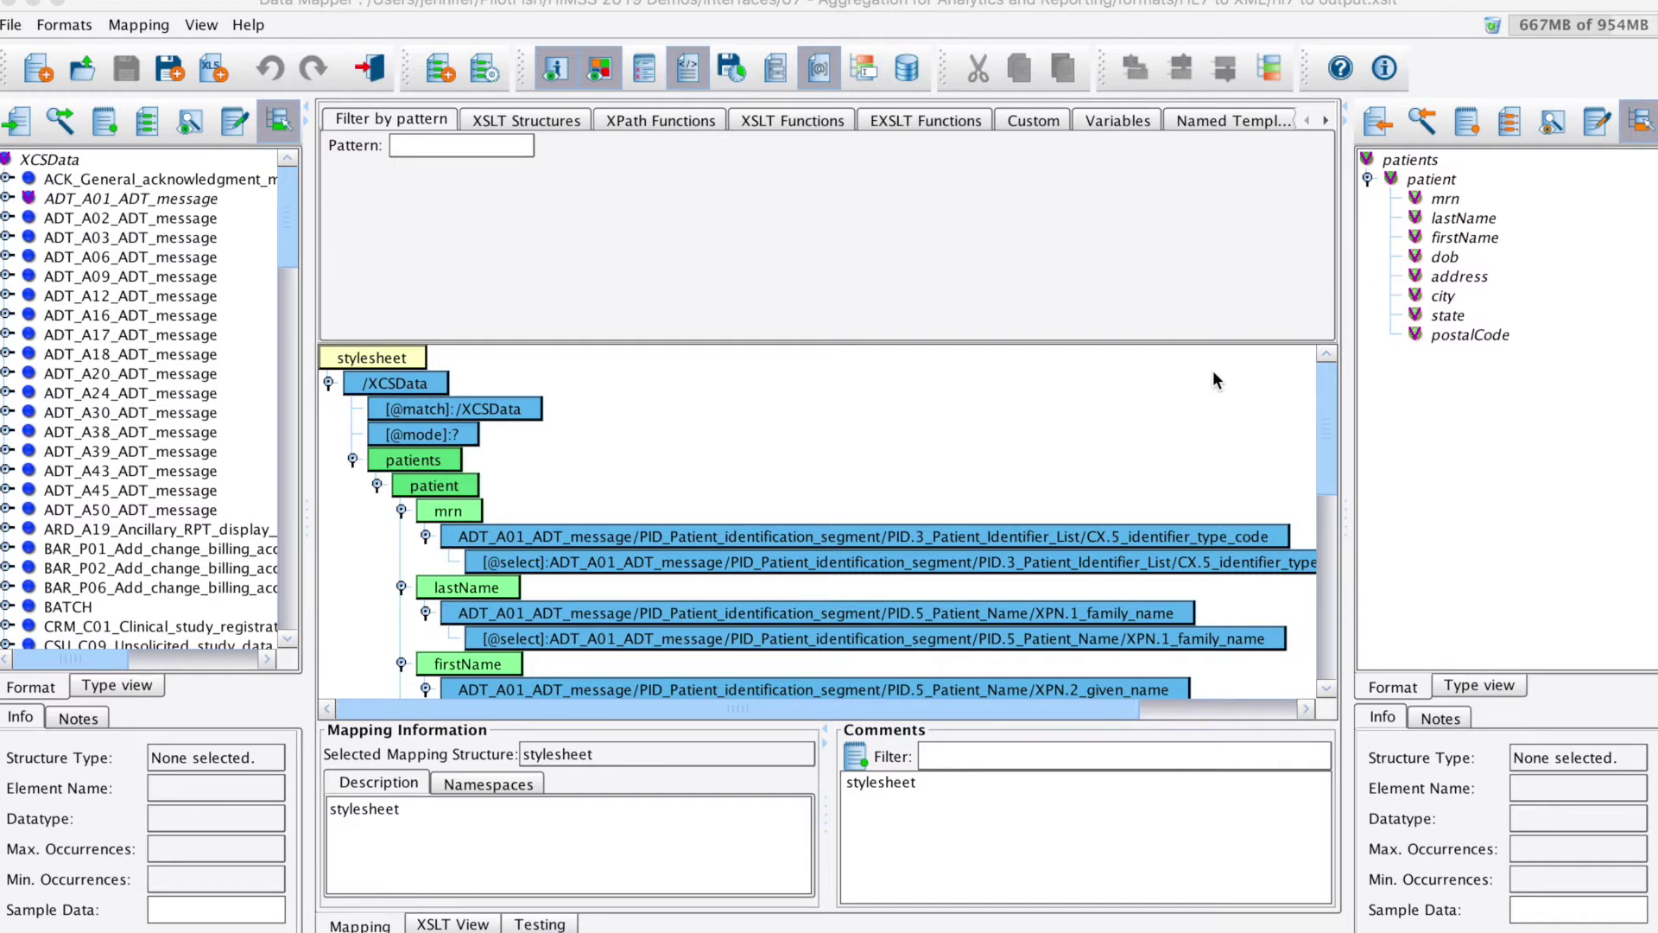
scroll(348, 355, "down", 3)
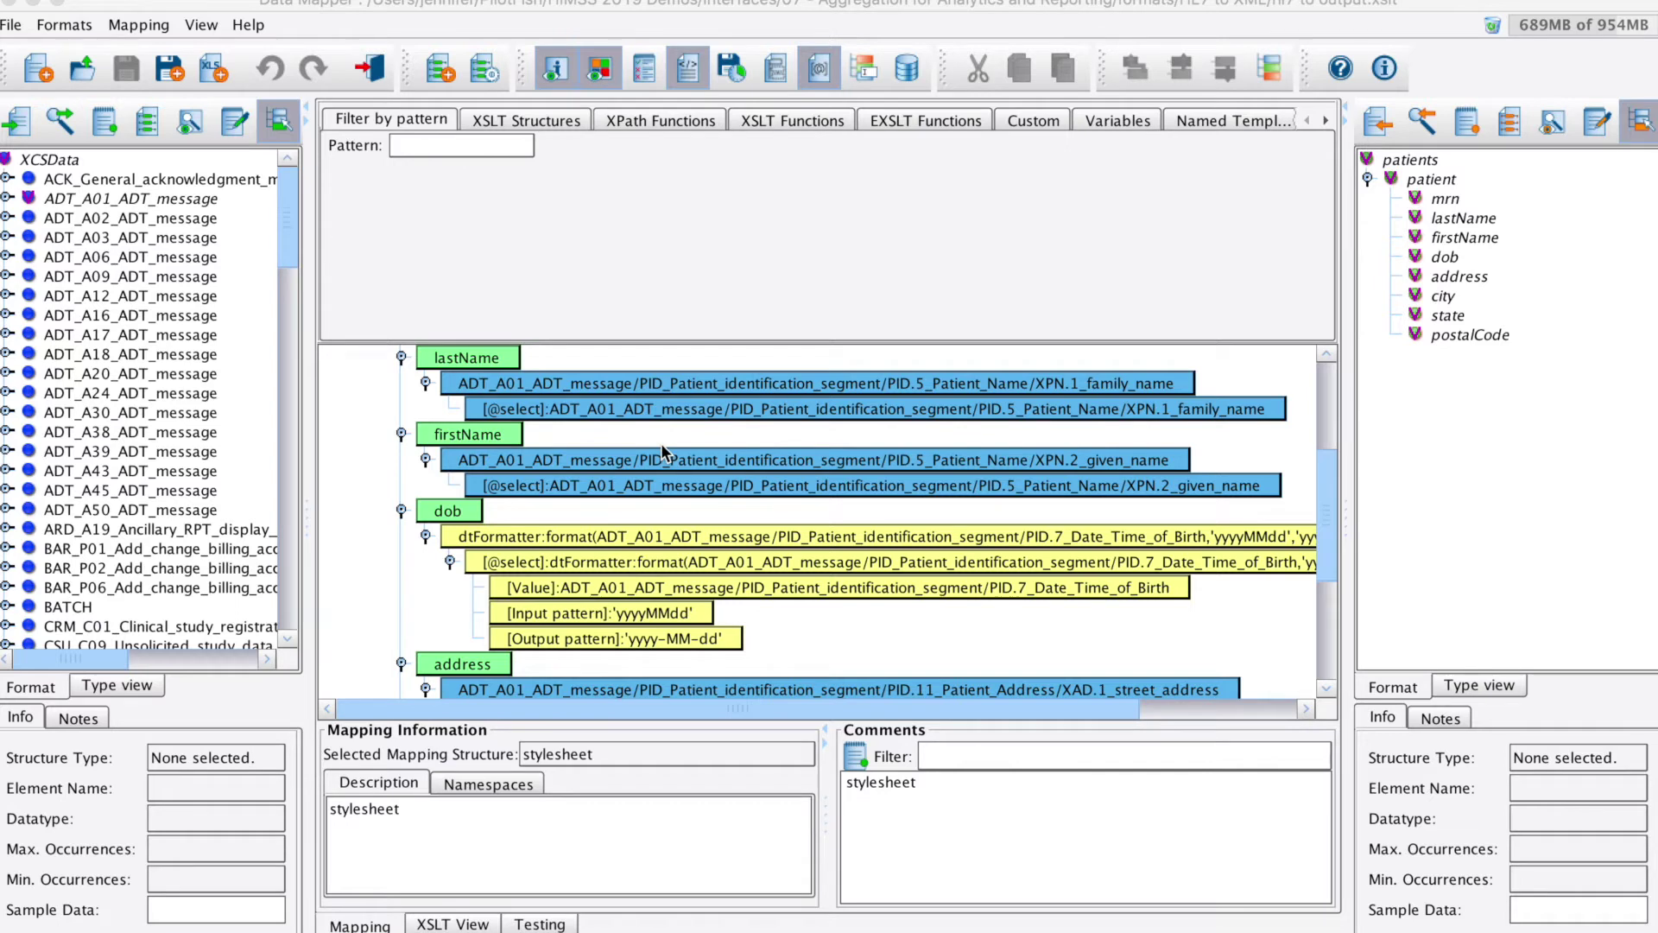
left_click(1033, 124)
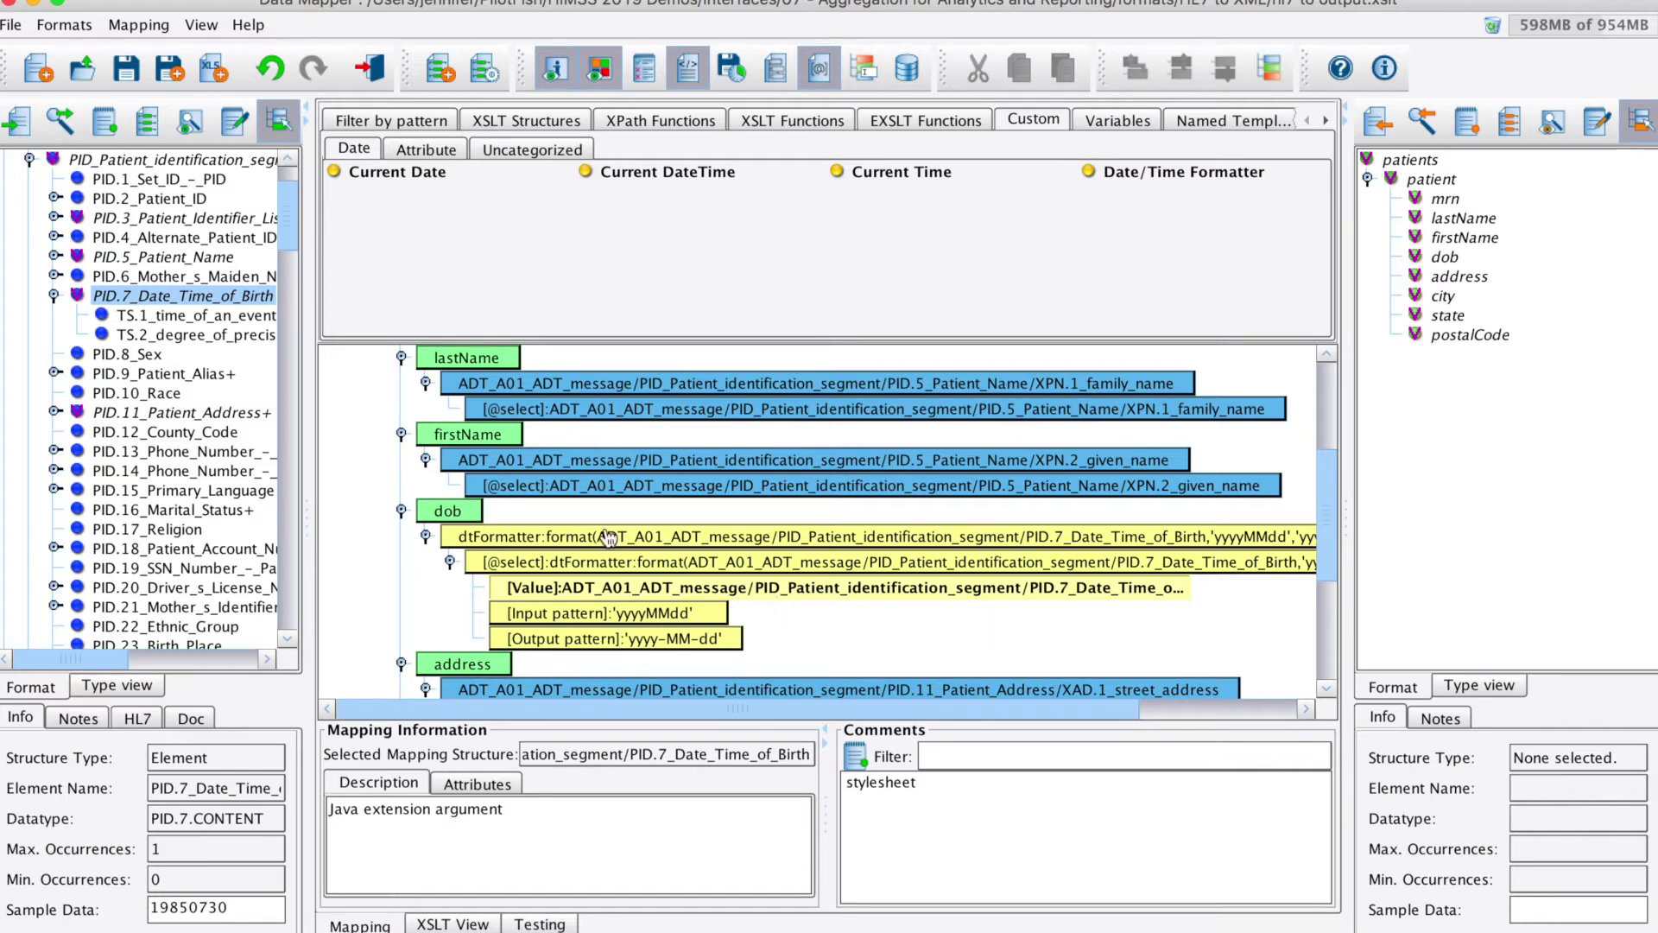
left_click(453, 924)
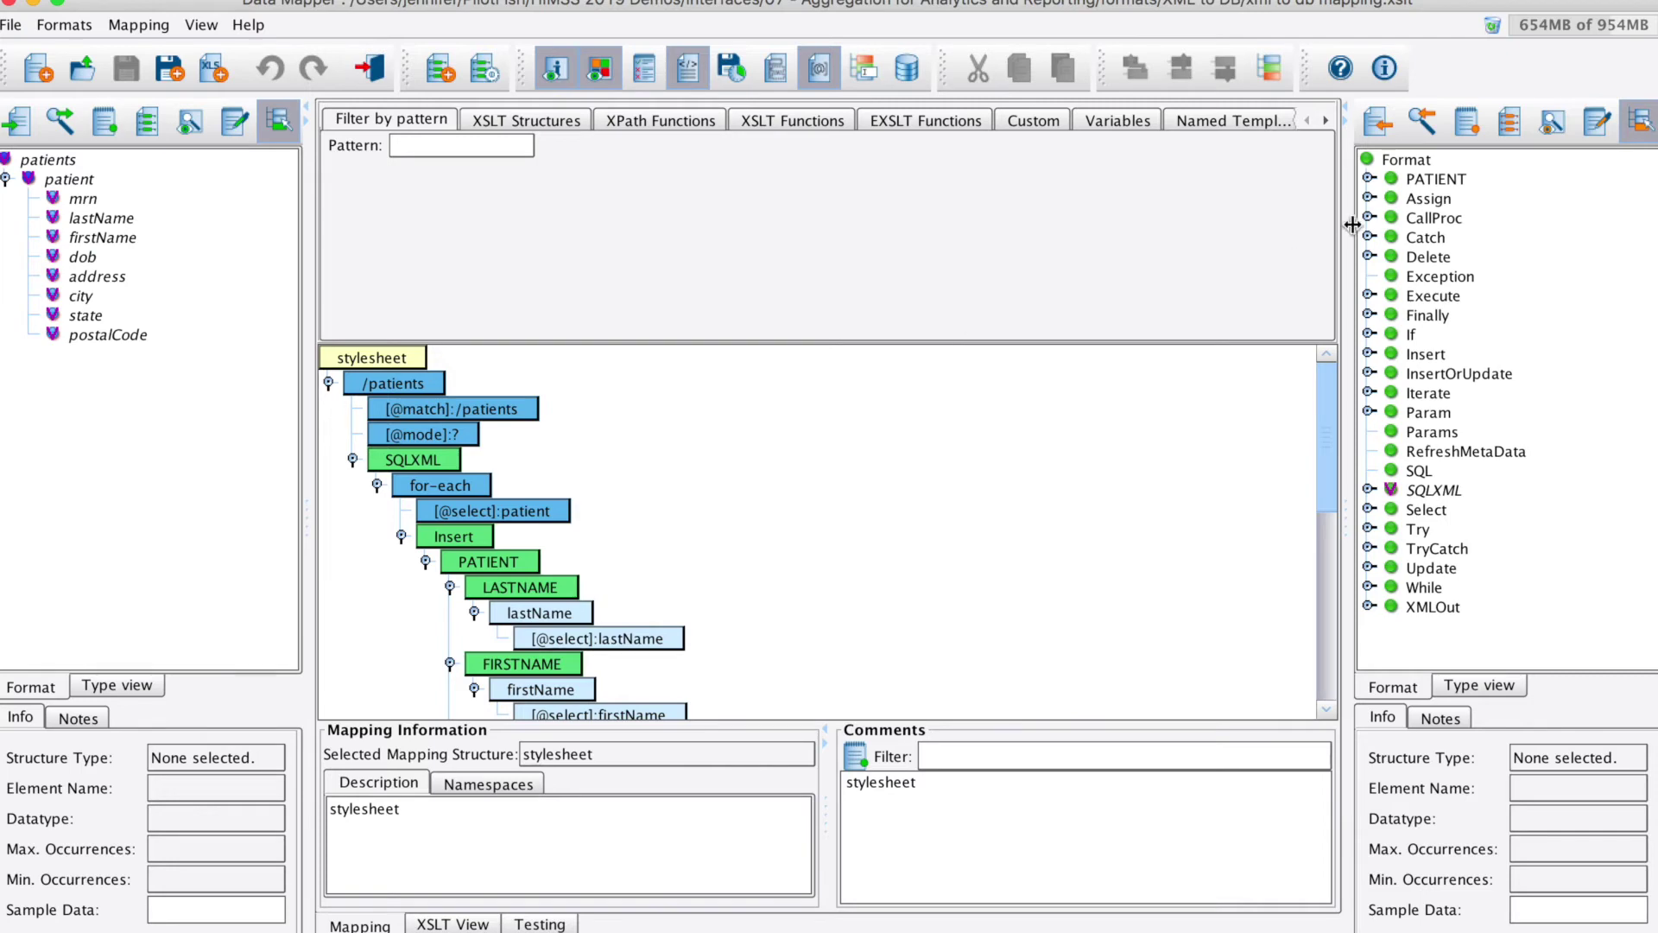
Examine the PATIENT and SQLXML target elements and the insert mappings in the XML to DB mapping, then close the Data Mapper.
left_click(1369, 179)
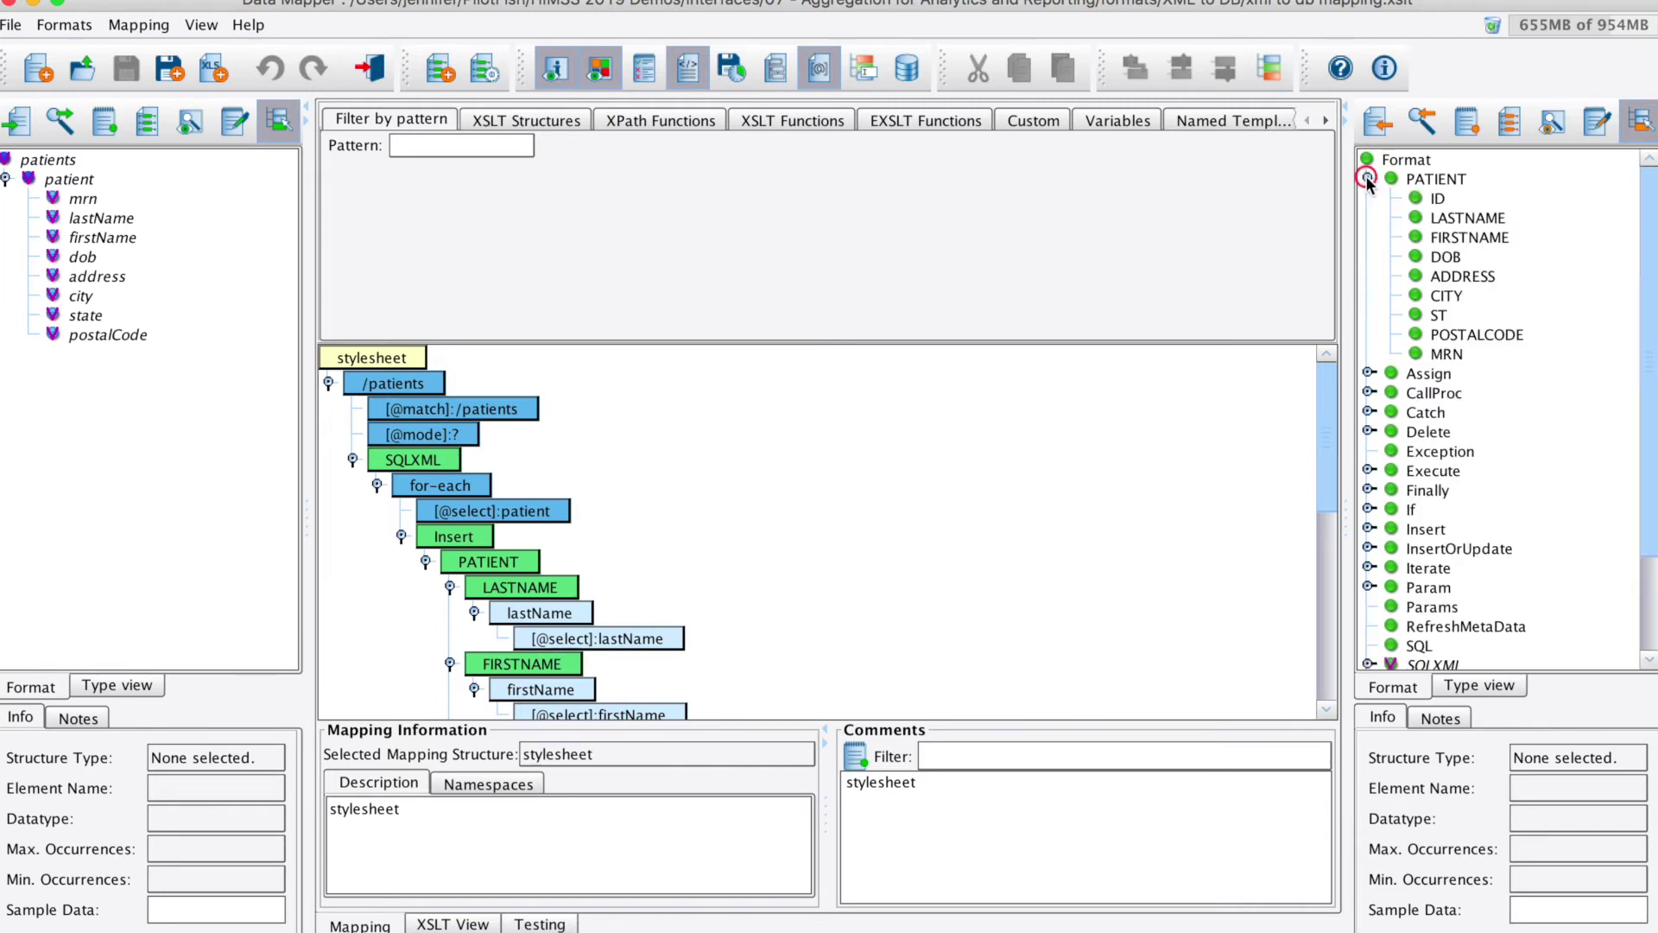
scroll(1419, 501, "down", 3)
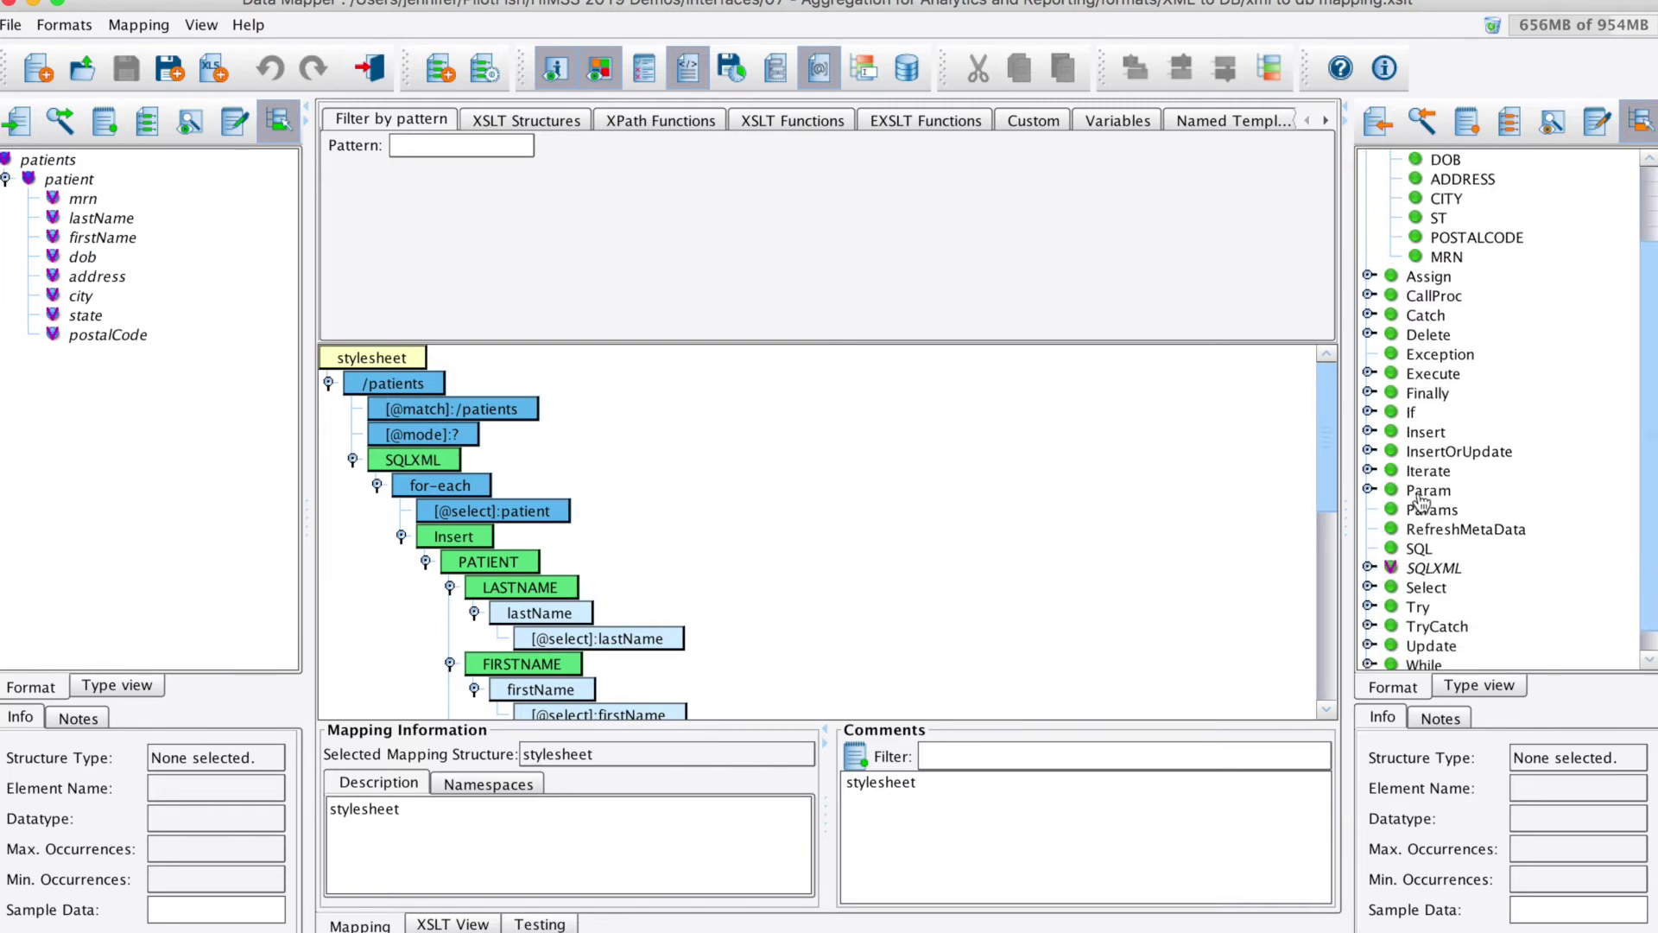
left_click(1369, 544)
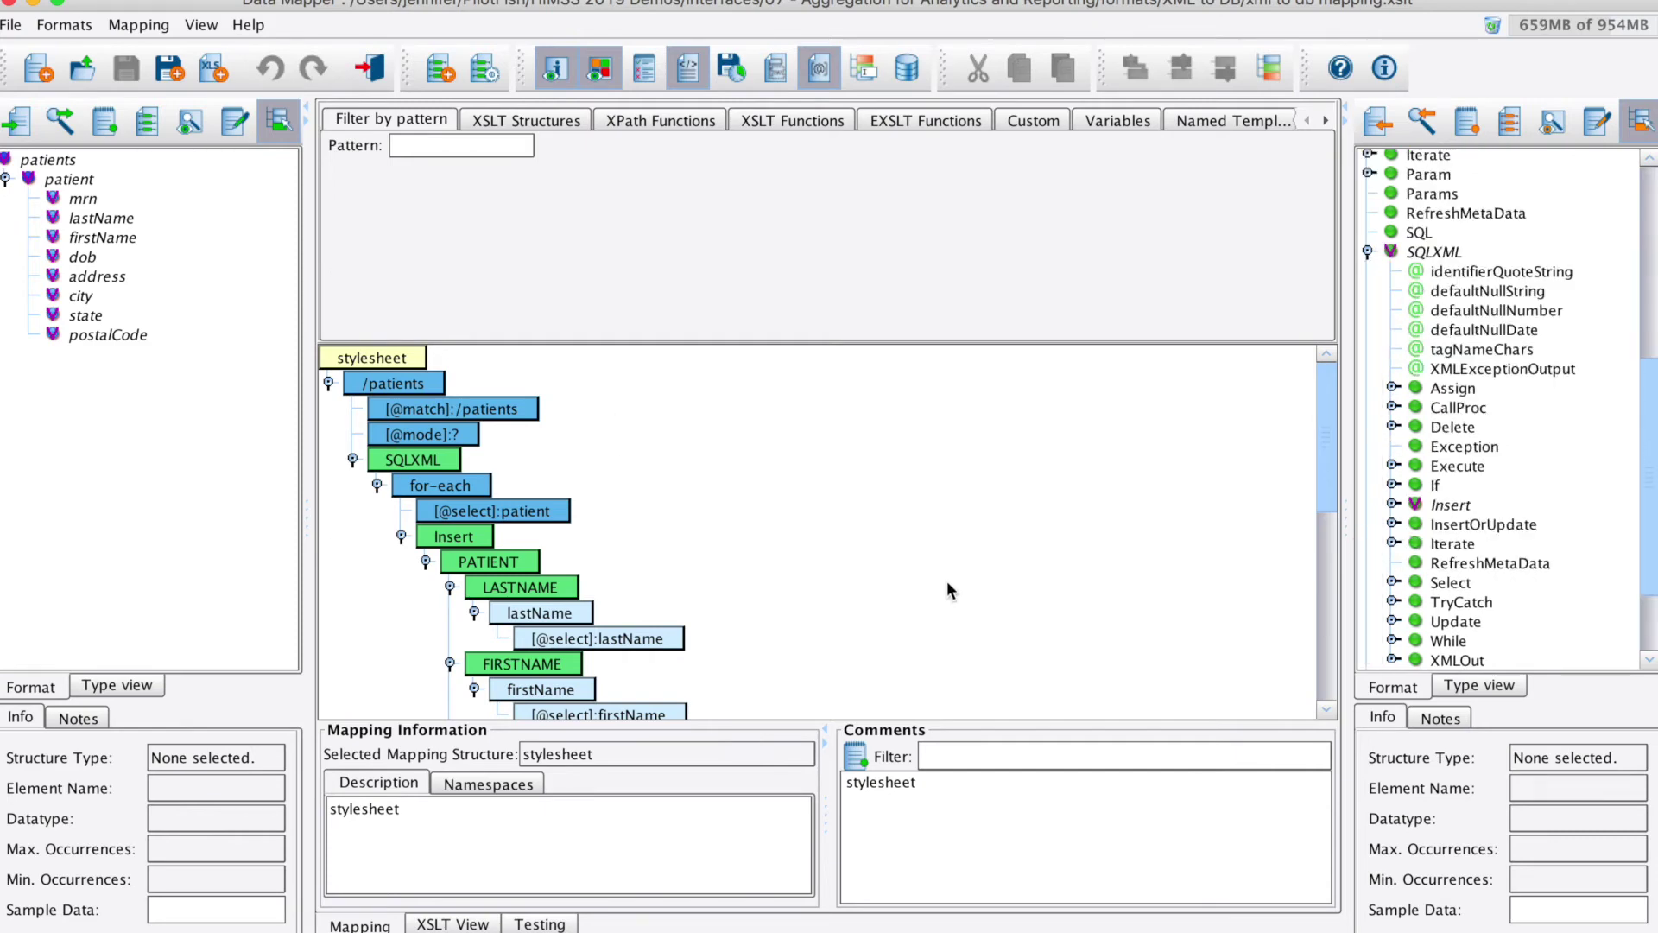
scroll(736, 444, "down", 3)
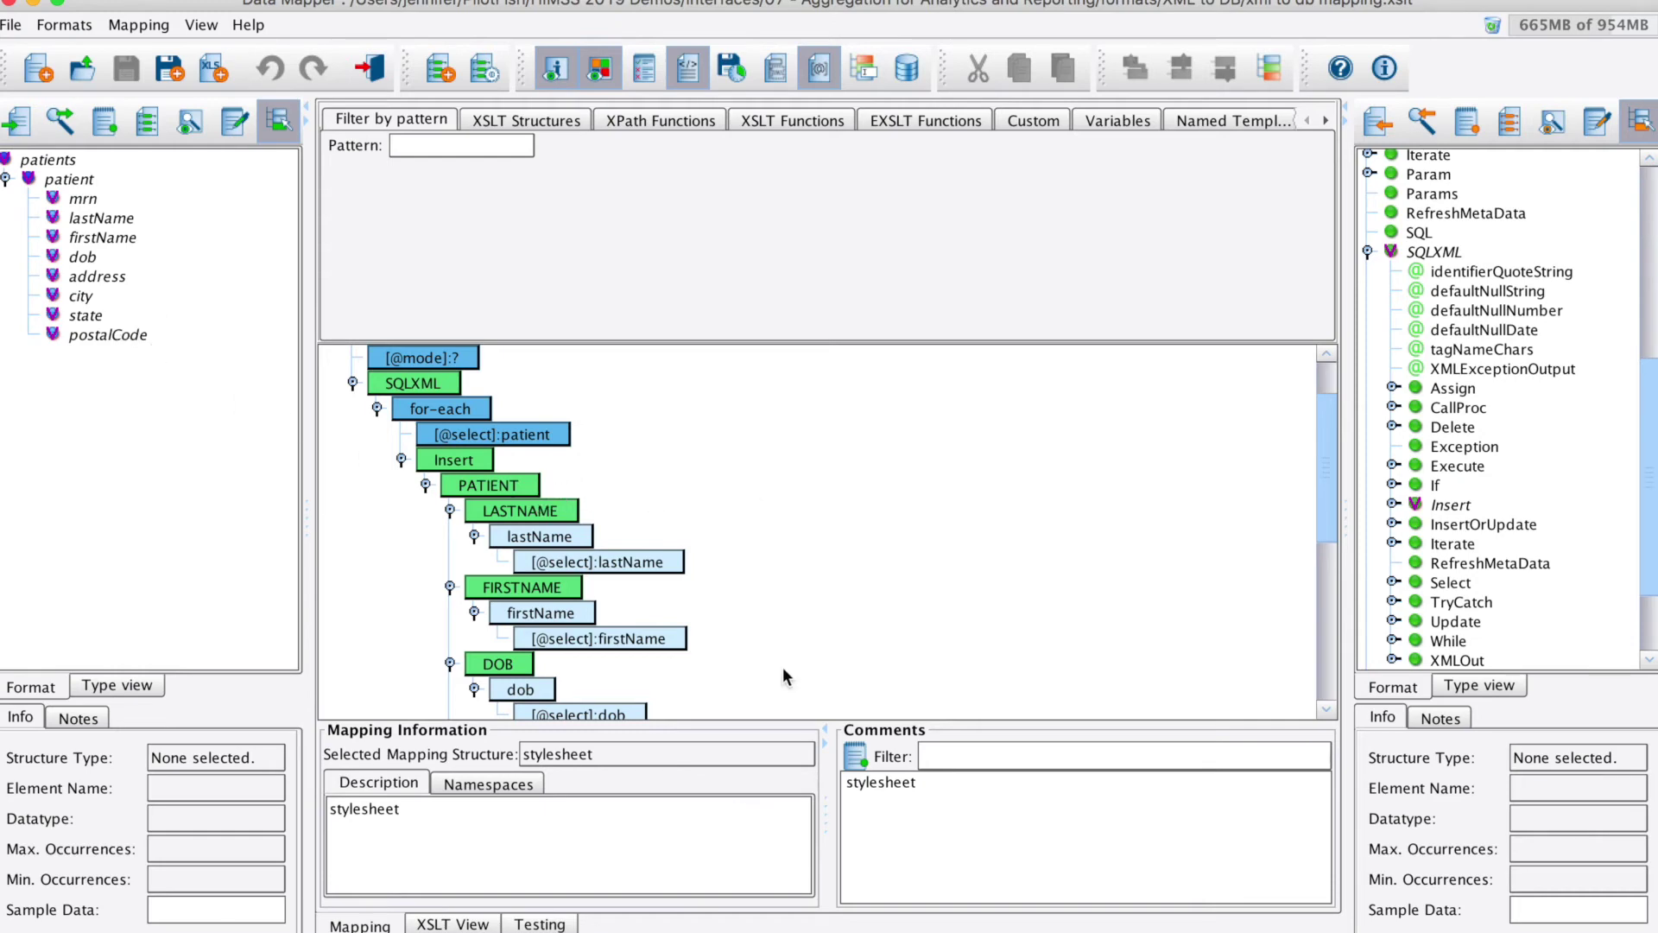
scroll(791, 665, "down", 10)
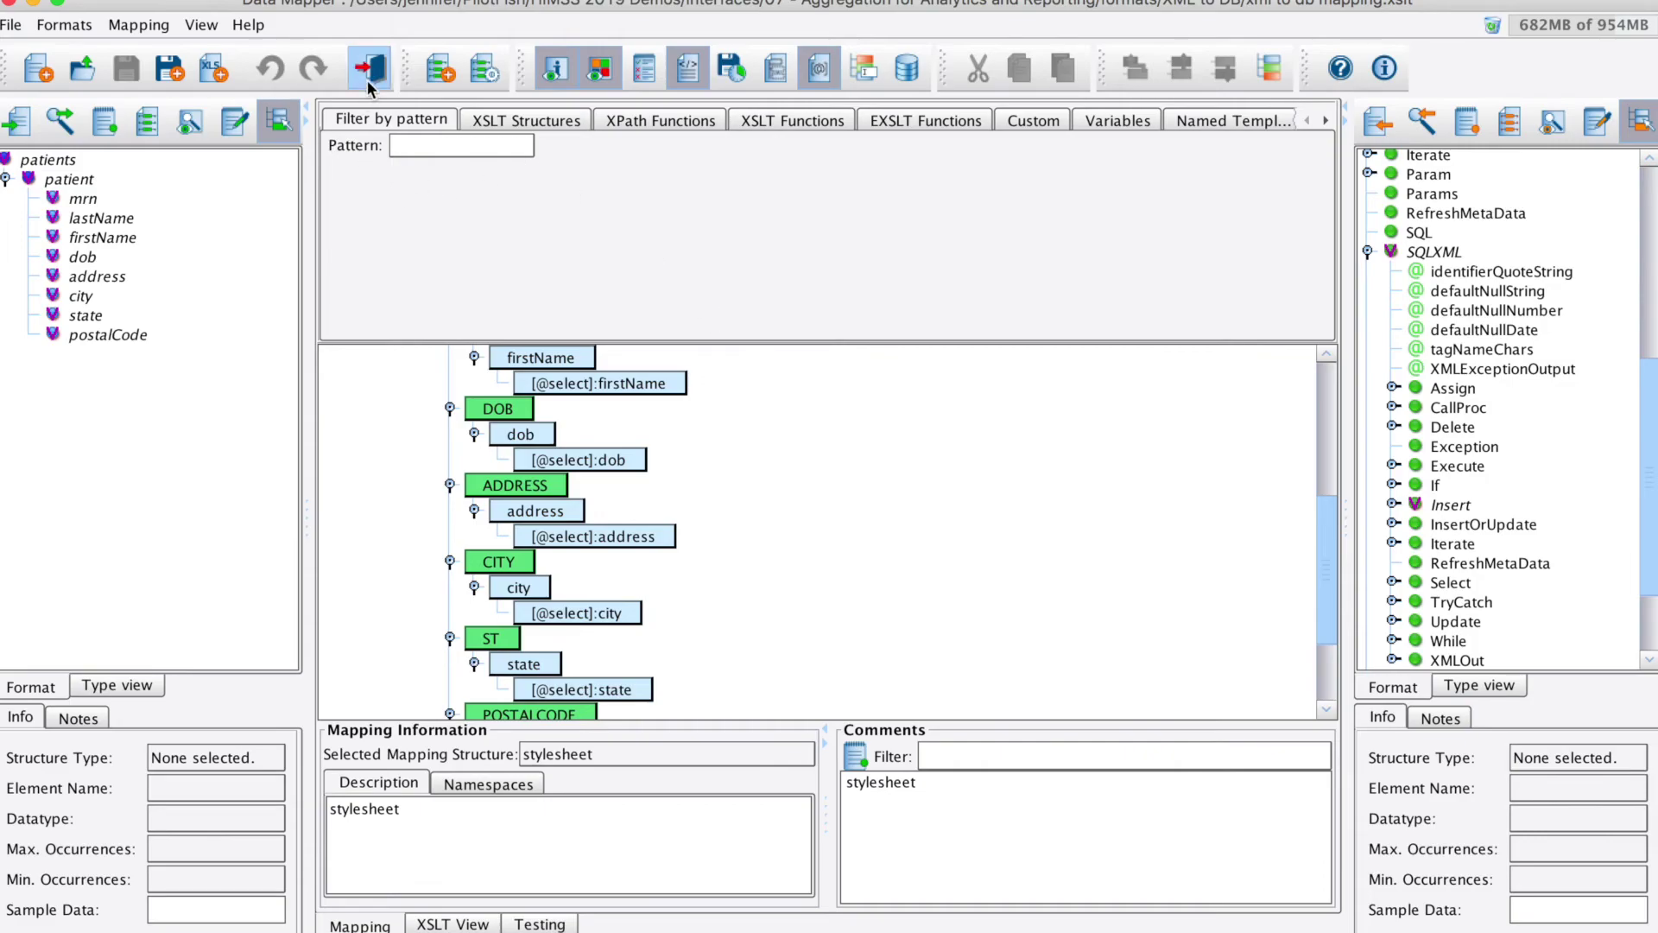
left_click(365, 80)
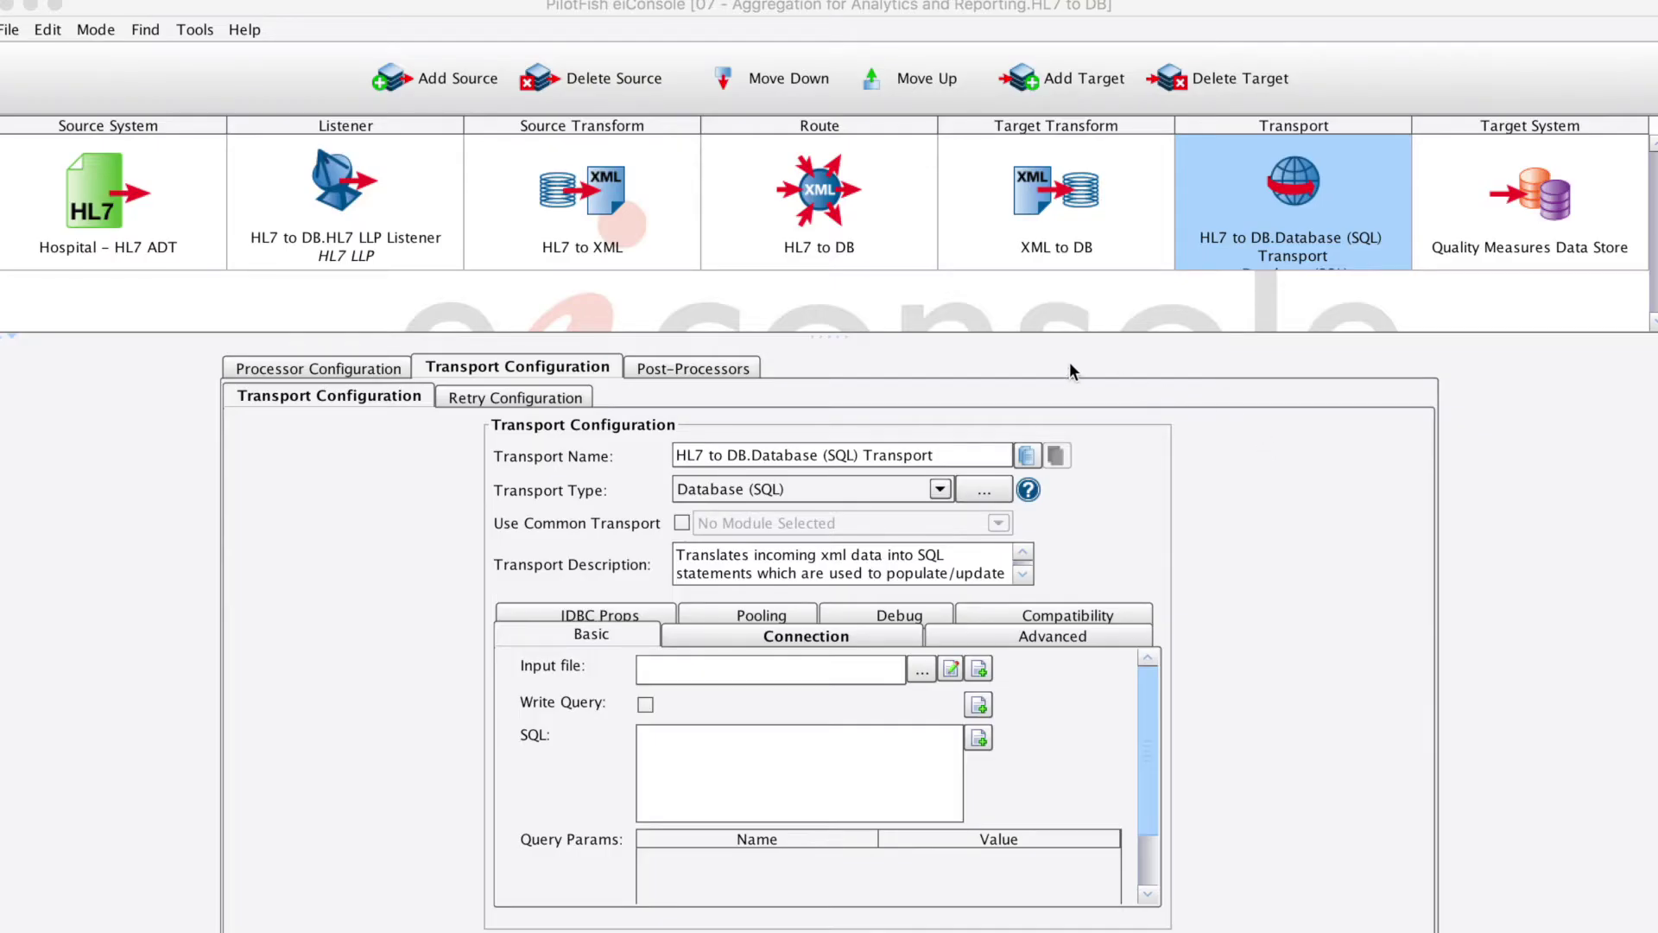
Review the available transport types and the Database (SQL) transport's connection settings.
left_click(939, 490)
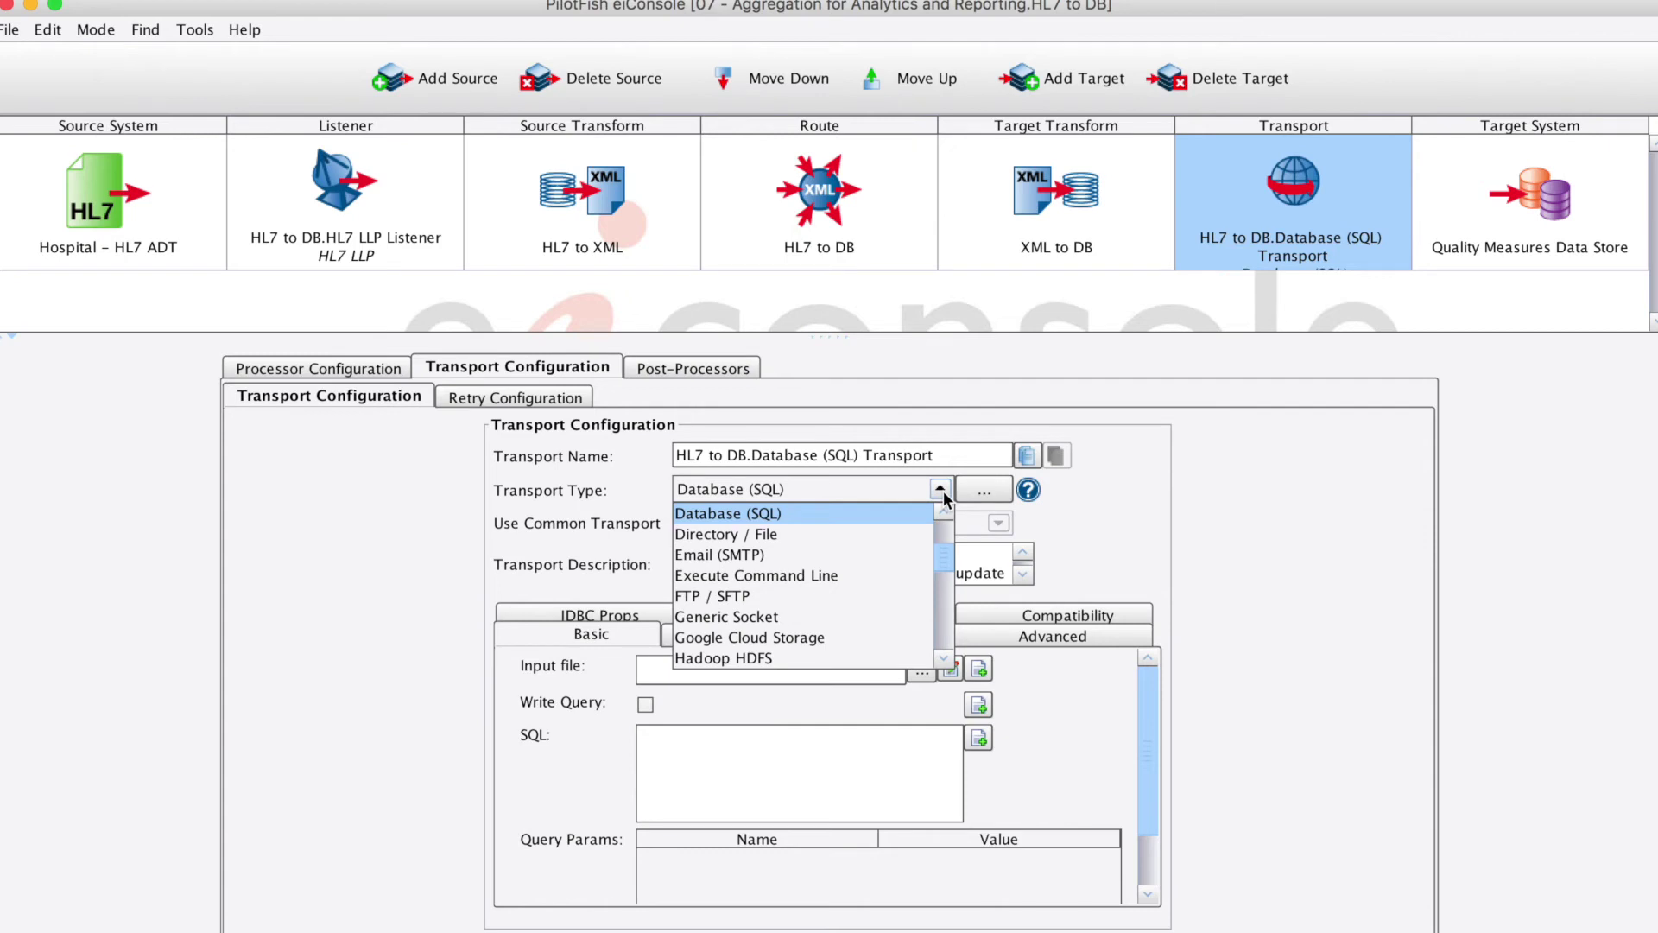
left_click(943, 490)
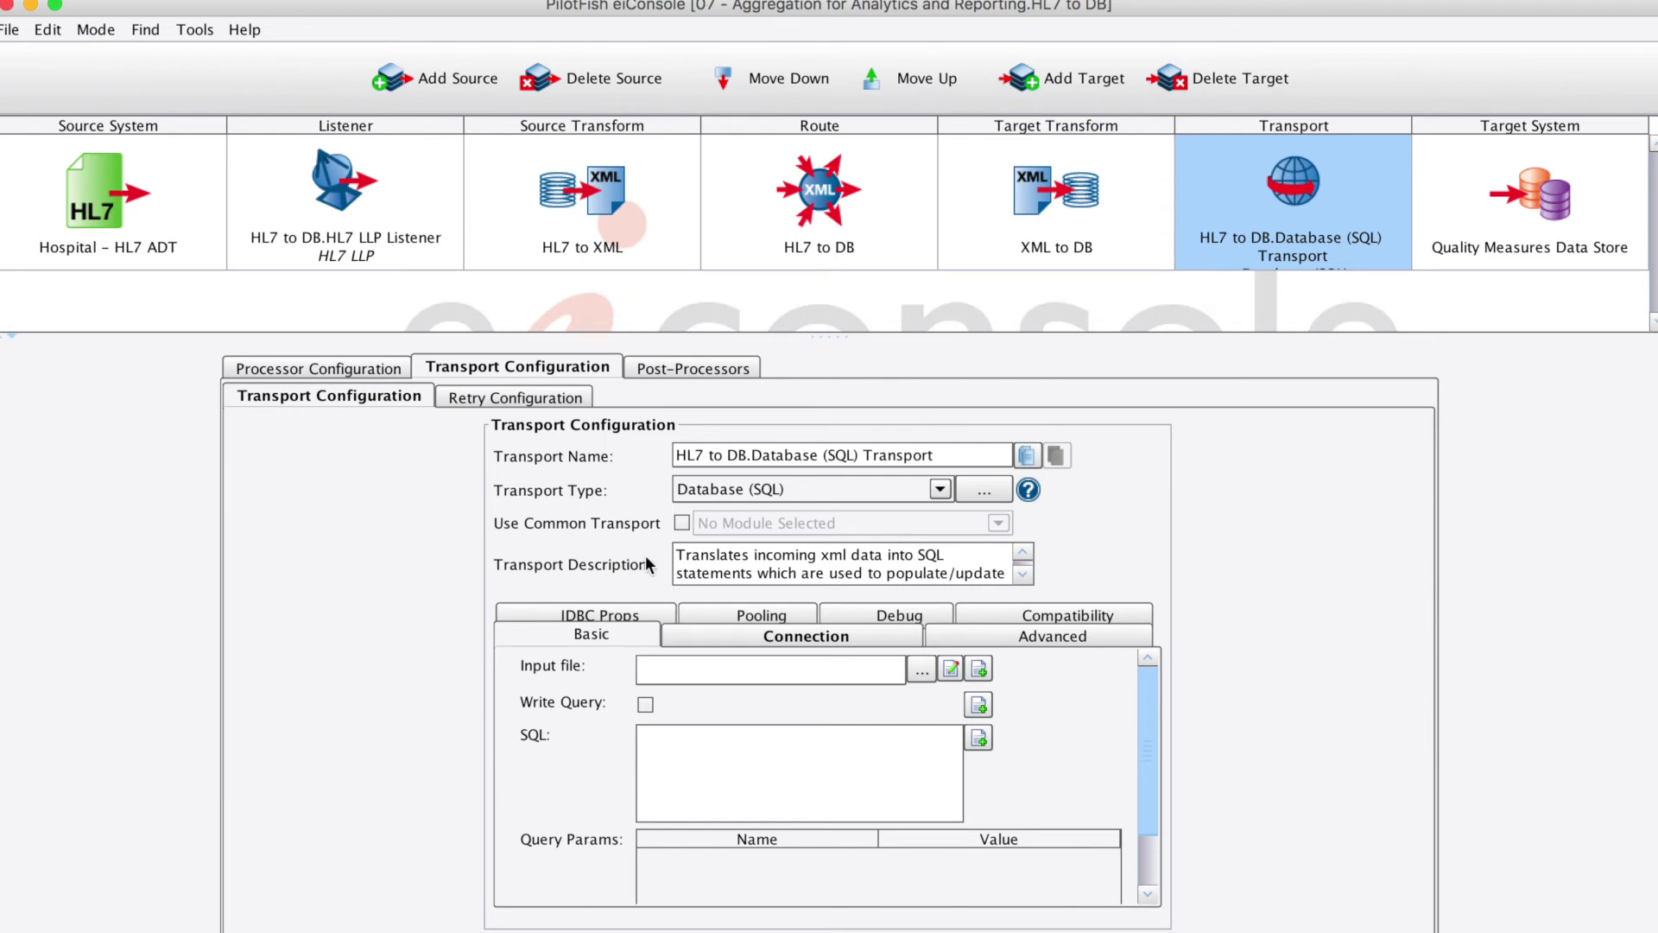
left_click(821, 636)
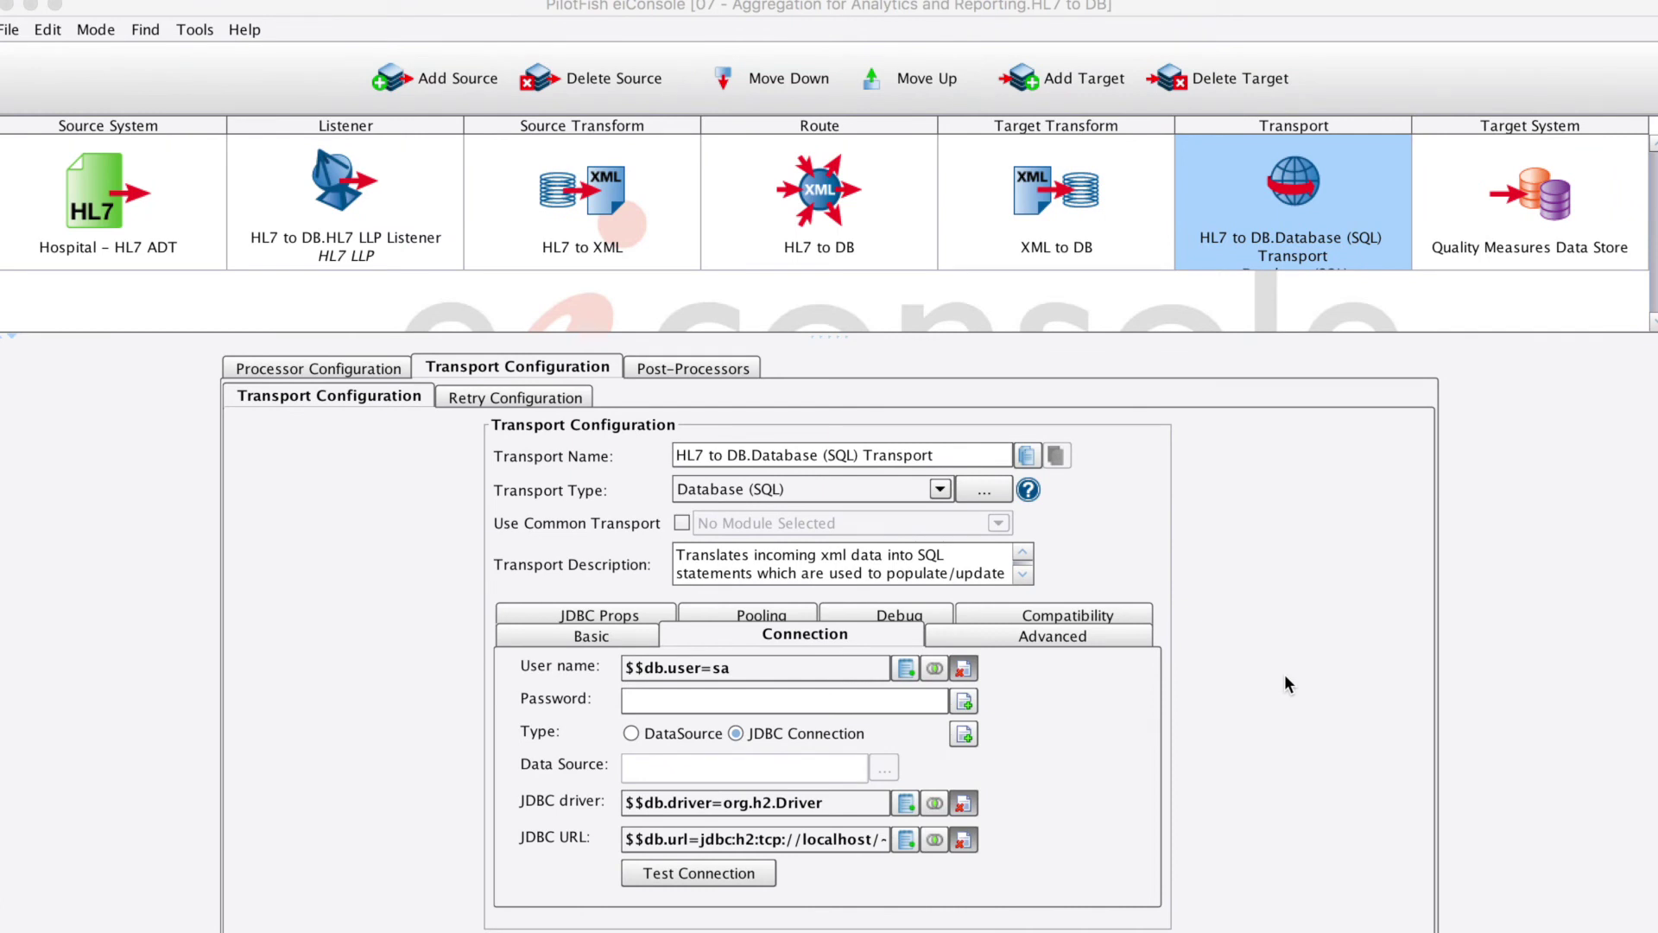
Set up and execute a route test that starts at the HL7 to XML source transform and ends at the XML to DB mapping.
left_click(96, 30)
left_click(112, 78)
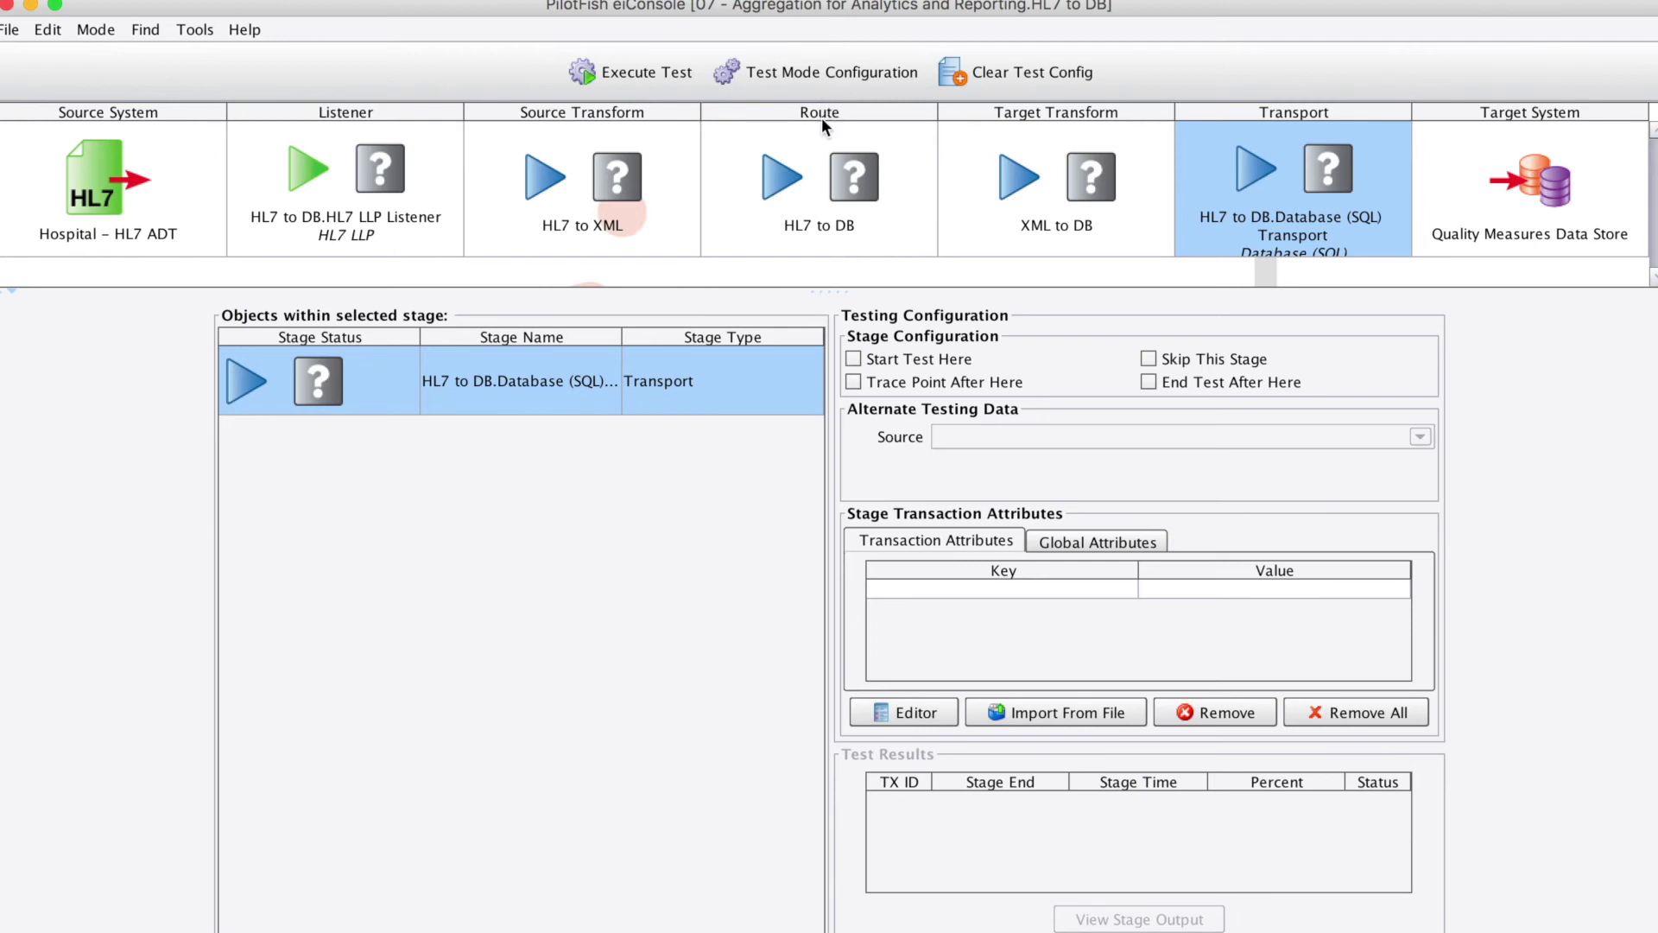
left_click(836, 90)
mouse_move(803, 168)
left_click(894, 183)
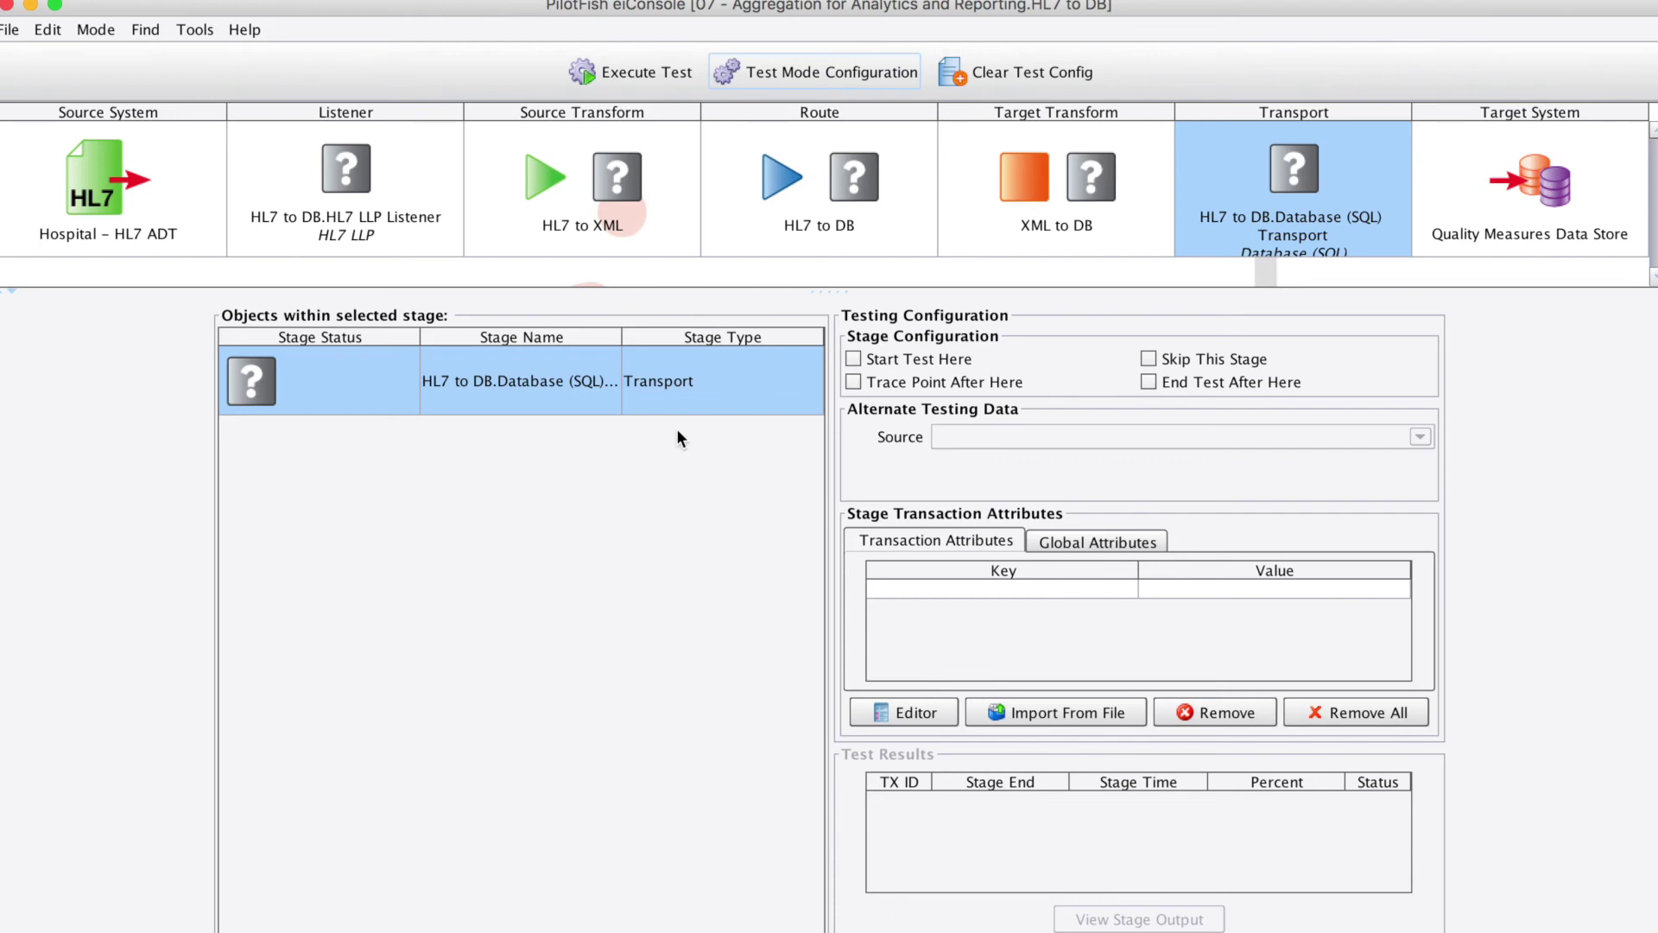
left_click(635, 72)
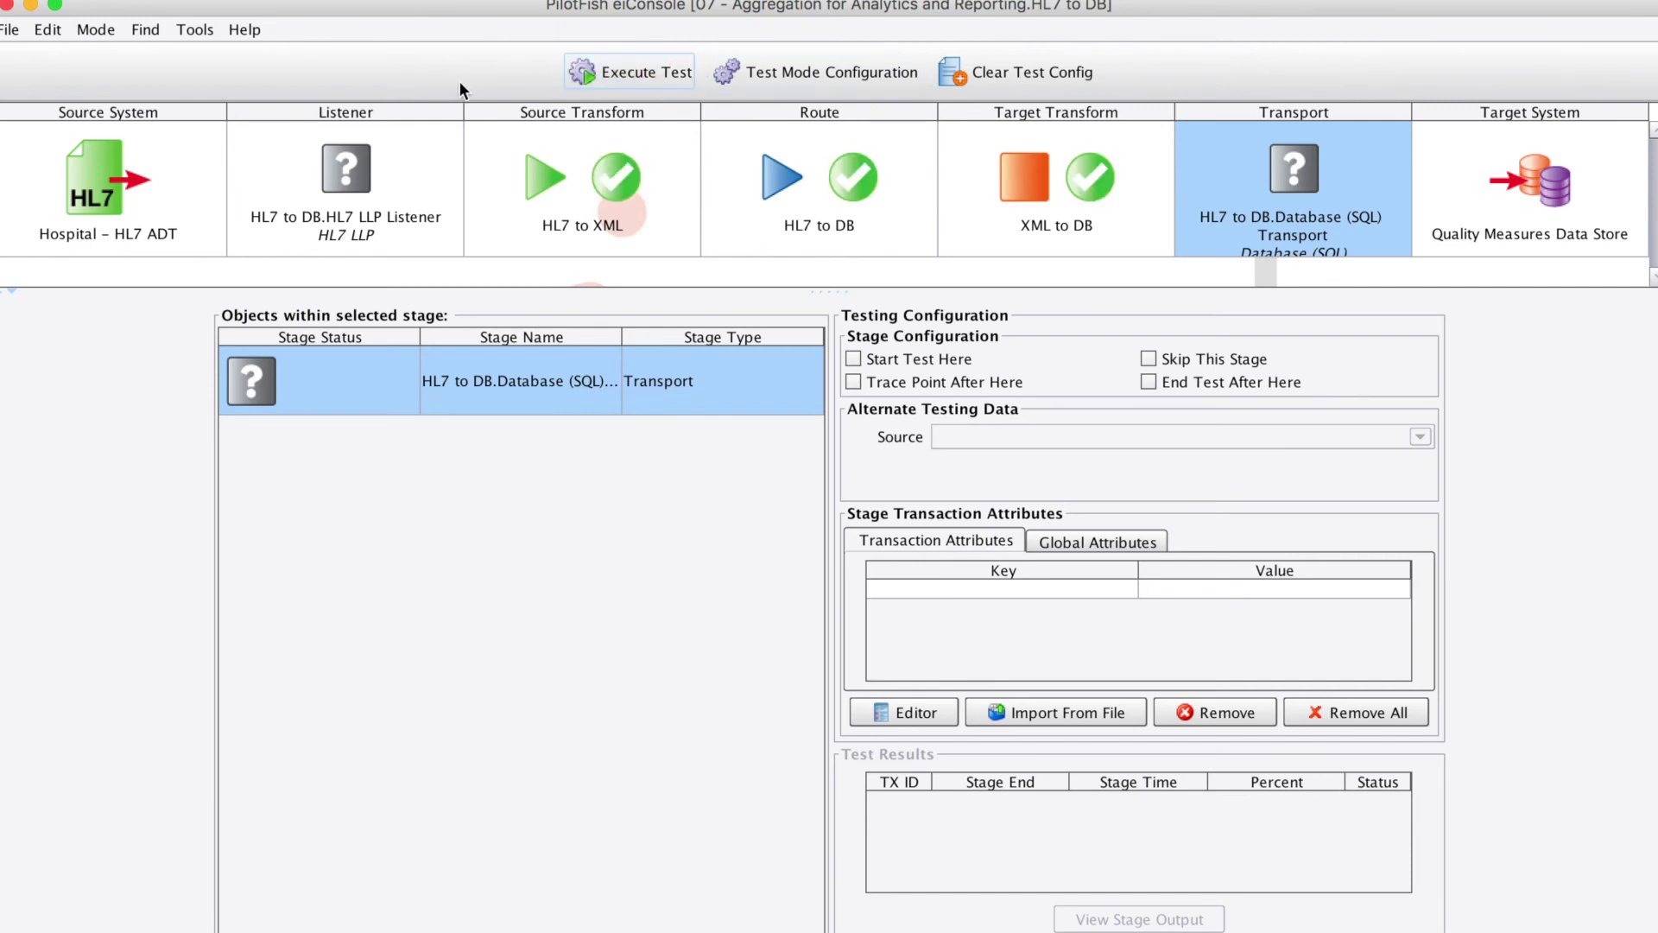
View the HL7 message file used as test data for the HL7 to XML source transform, and close the viewer.
left_click(554, 174)
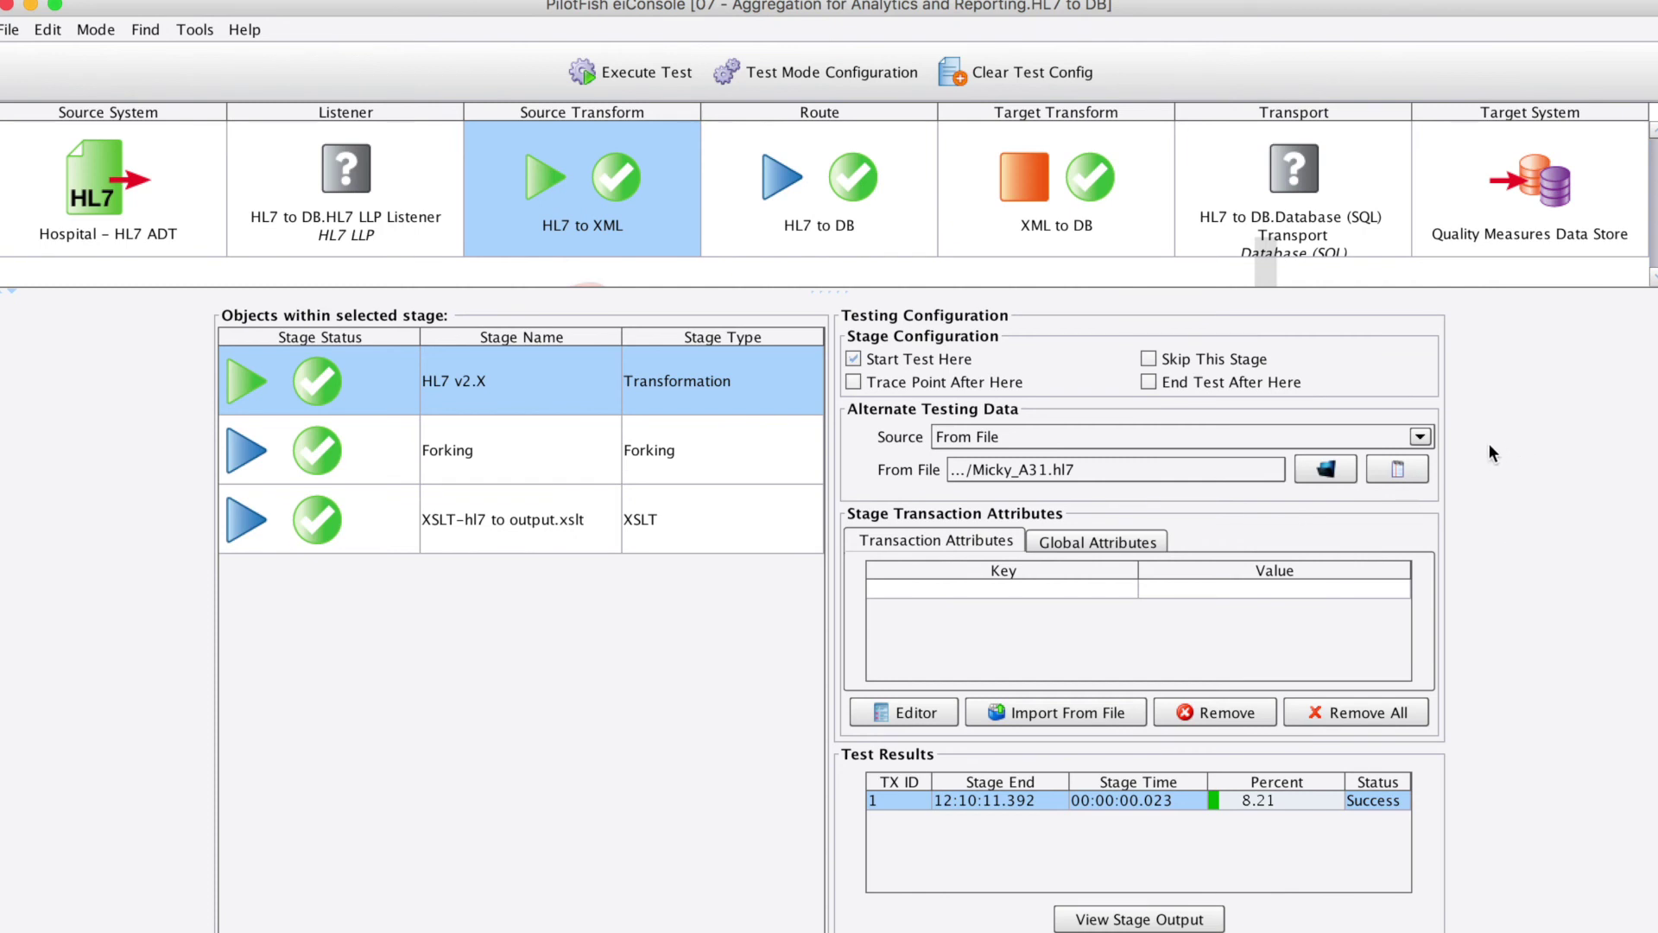
left_click(1408, 471)
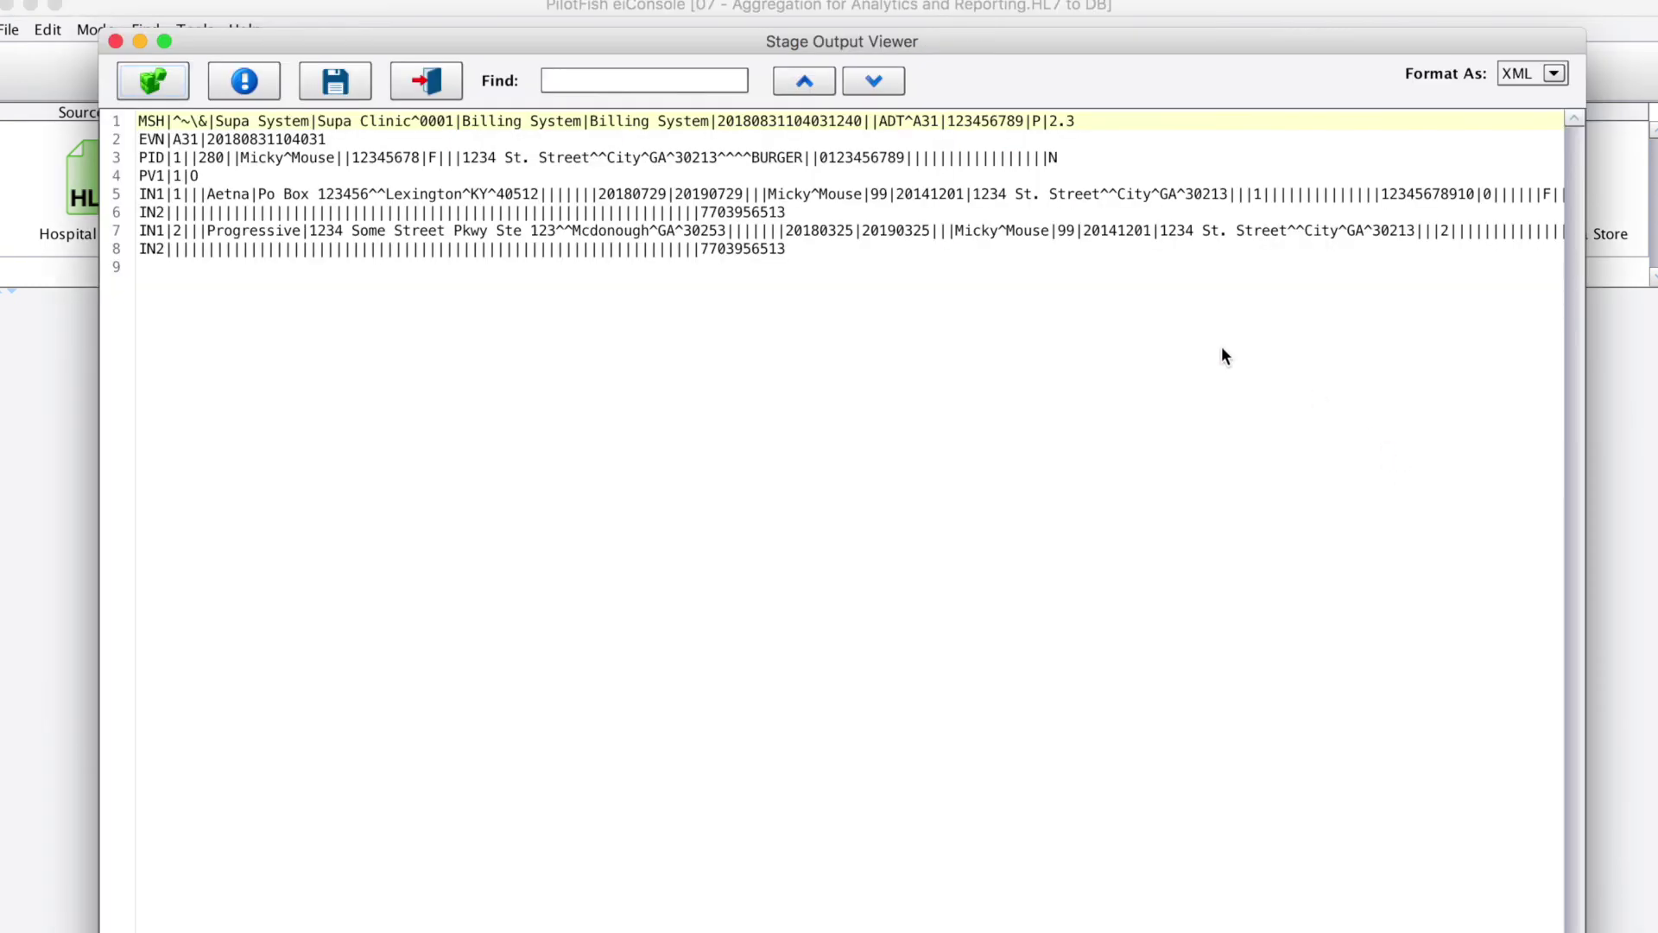
left_click(448, 90)
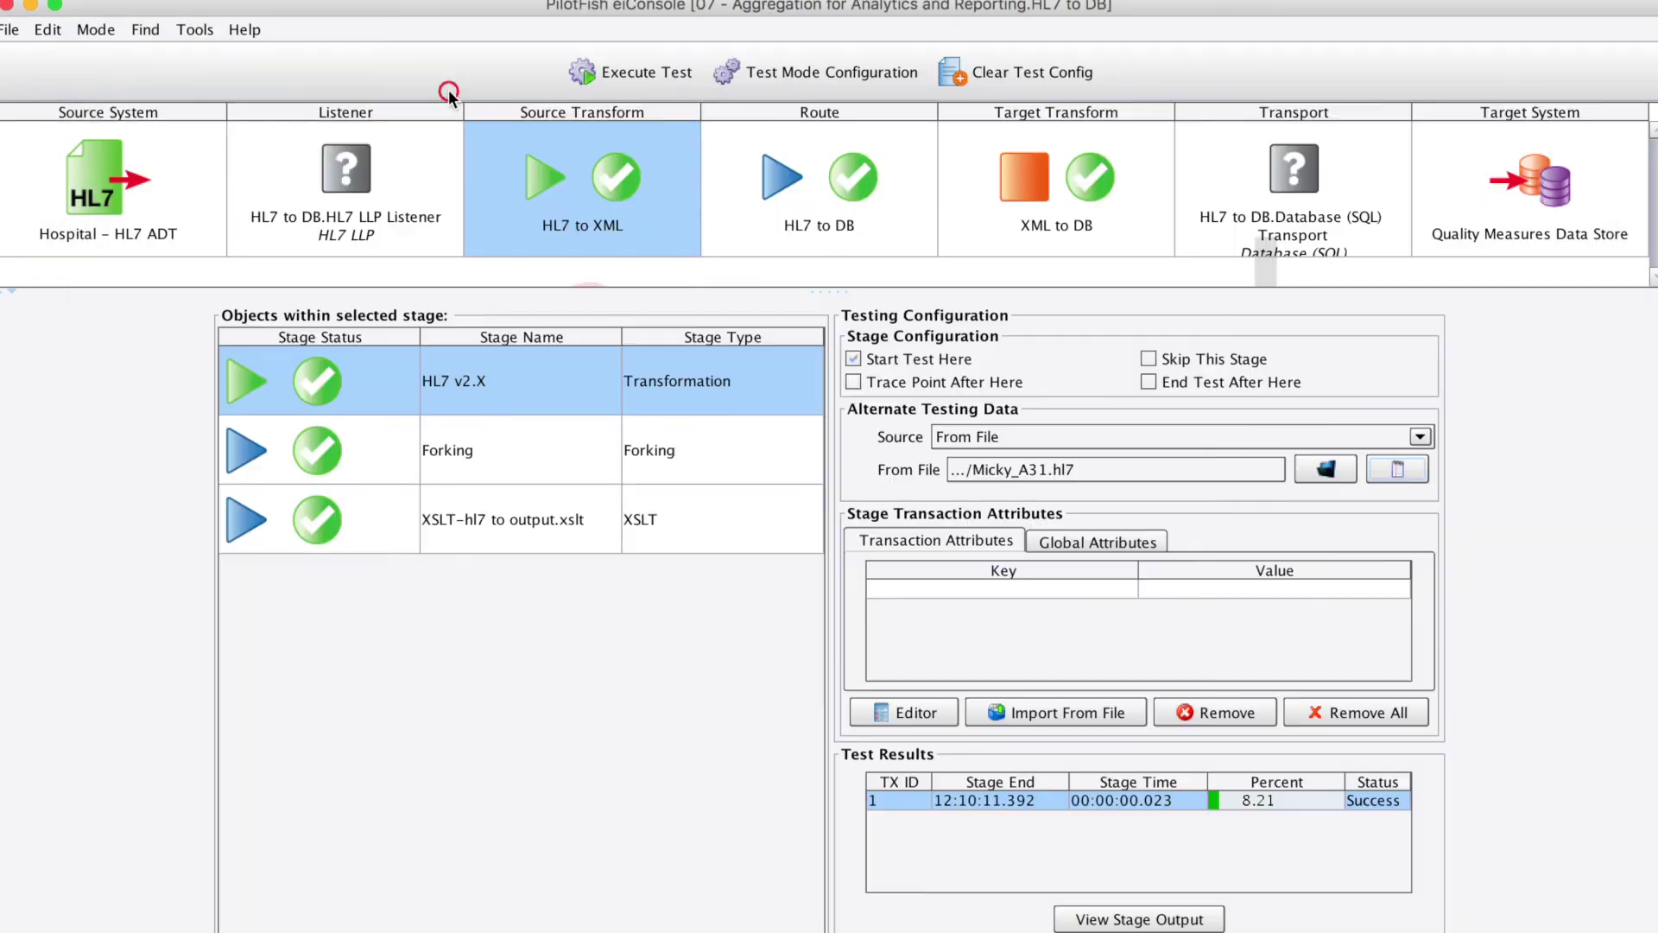
Inspect the test output of the HL7 v2.X transformation stage and of the XSLT-hl7 to output.xslt stage.
double_click(305, 392)
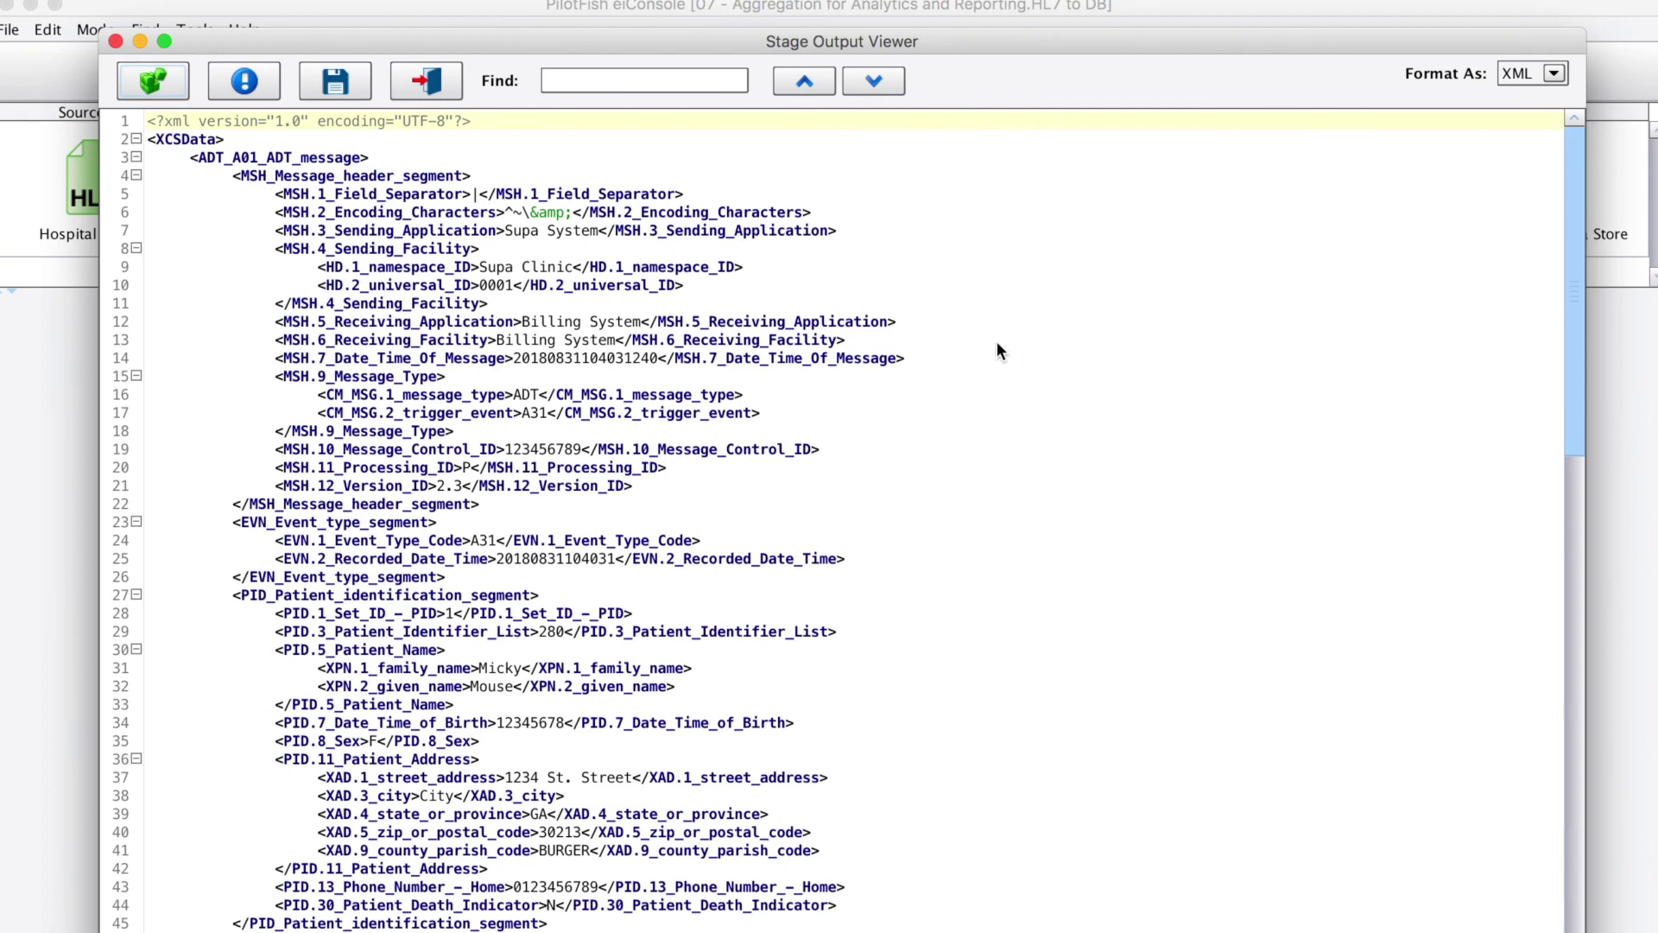
left_click(452, 87)
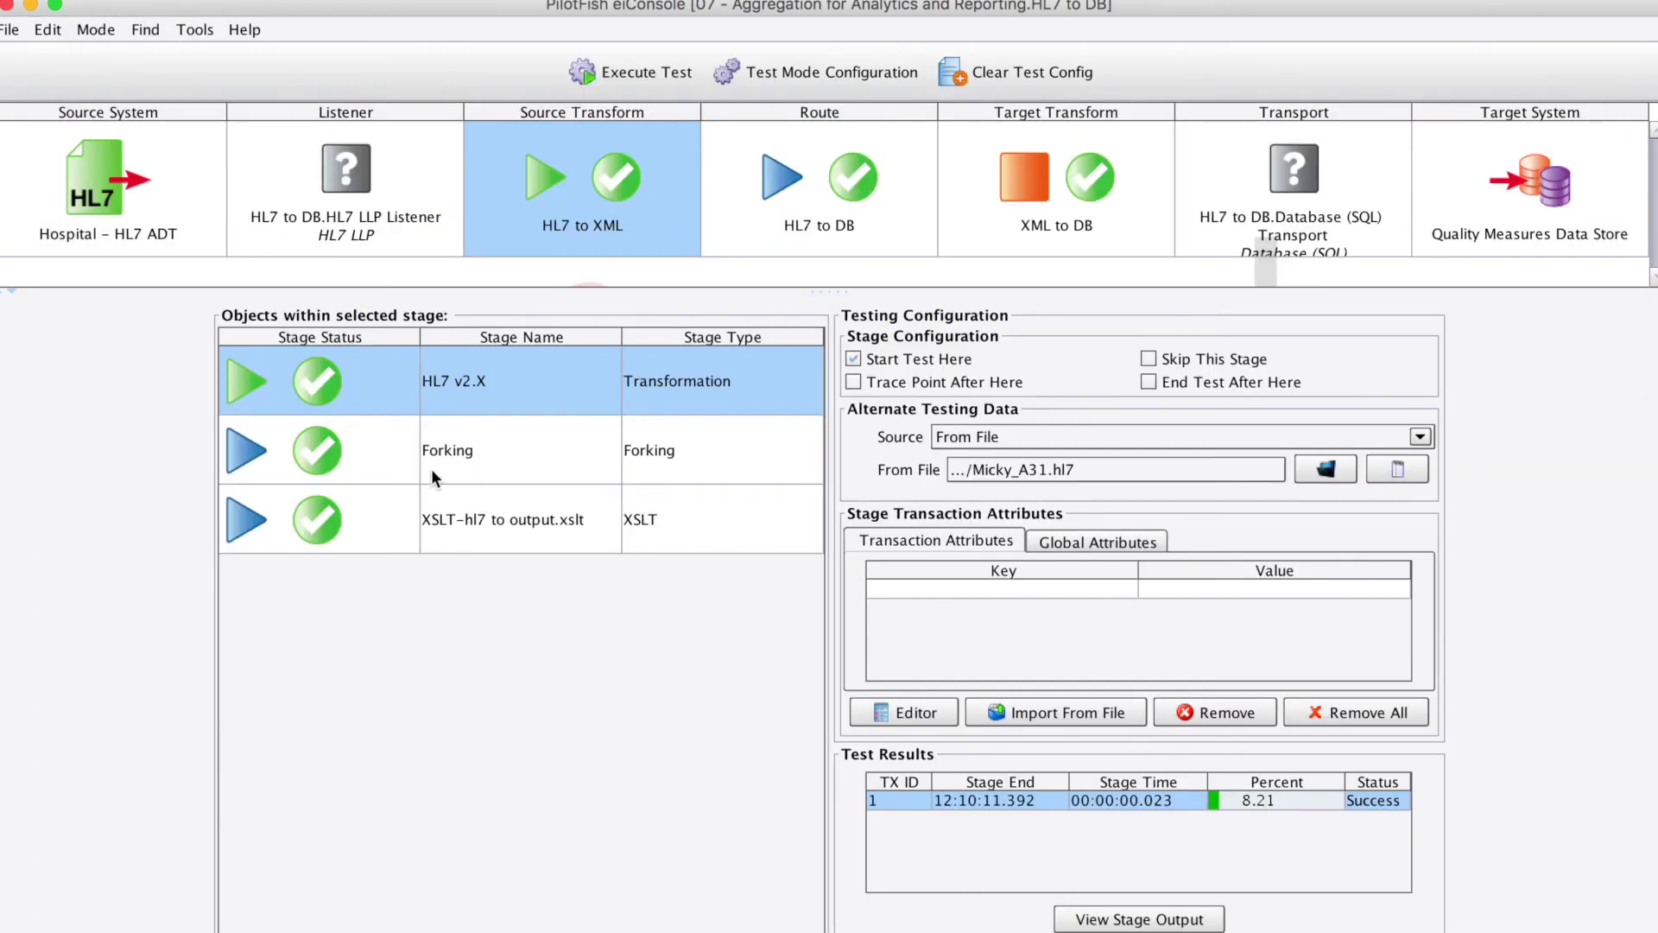
double_click(333, 523)
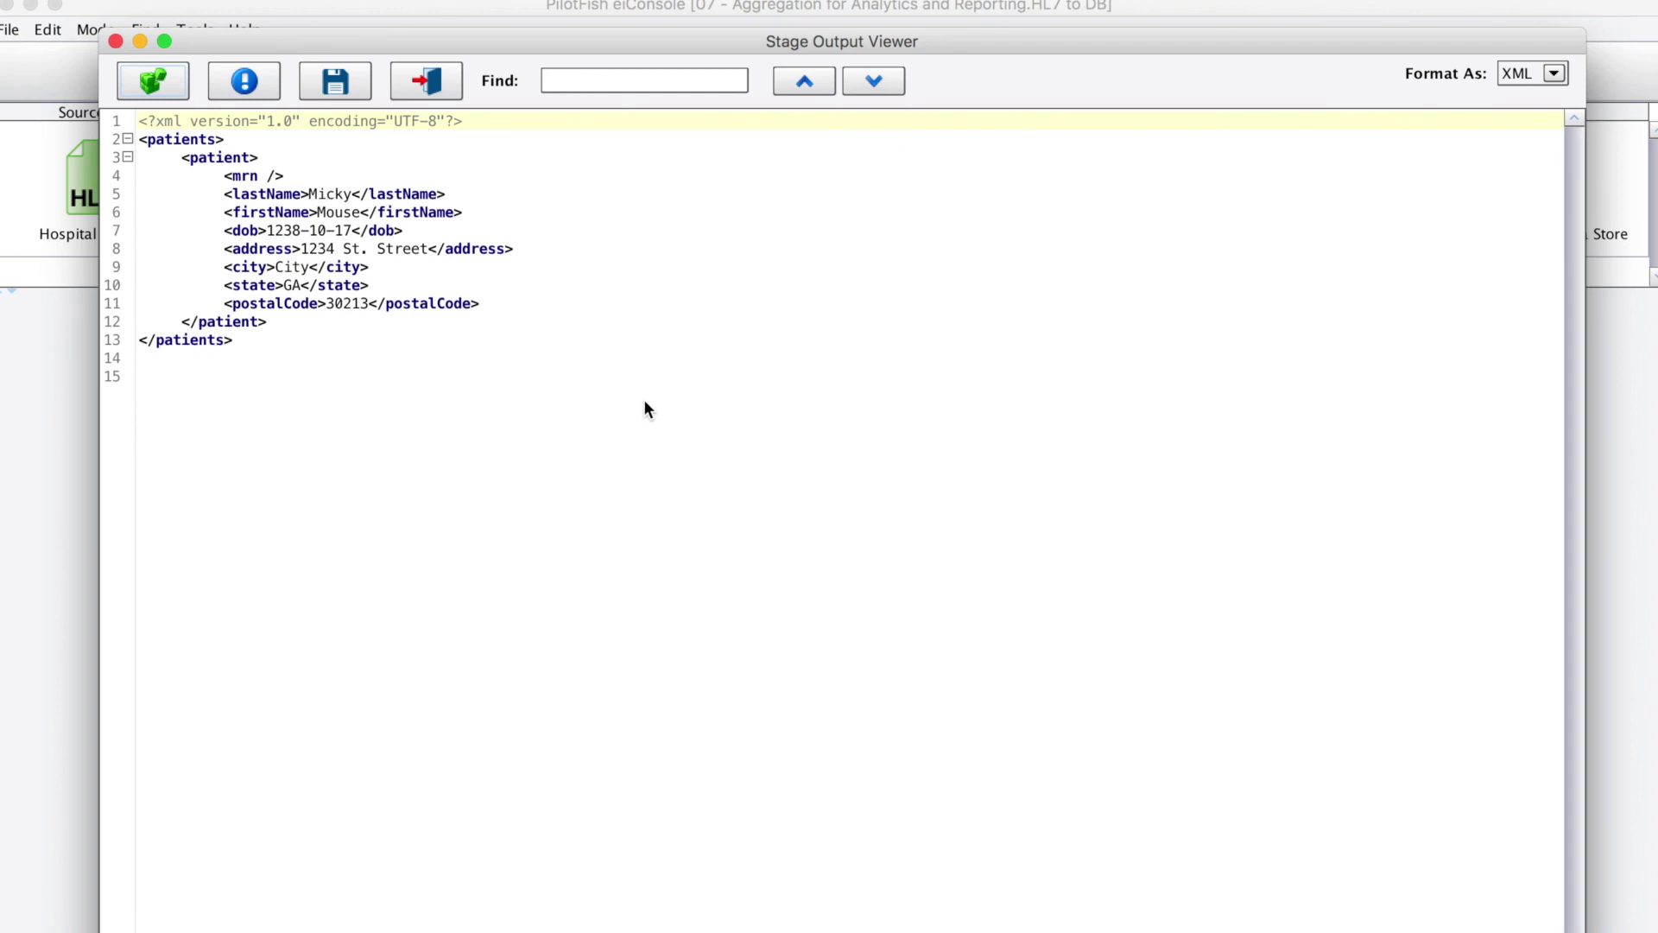
left_click(428, 84)
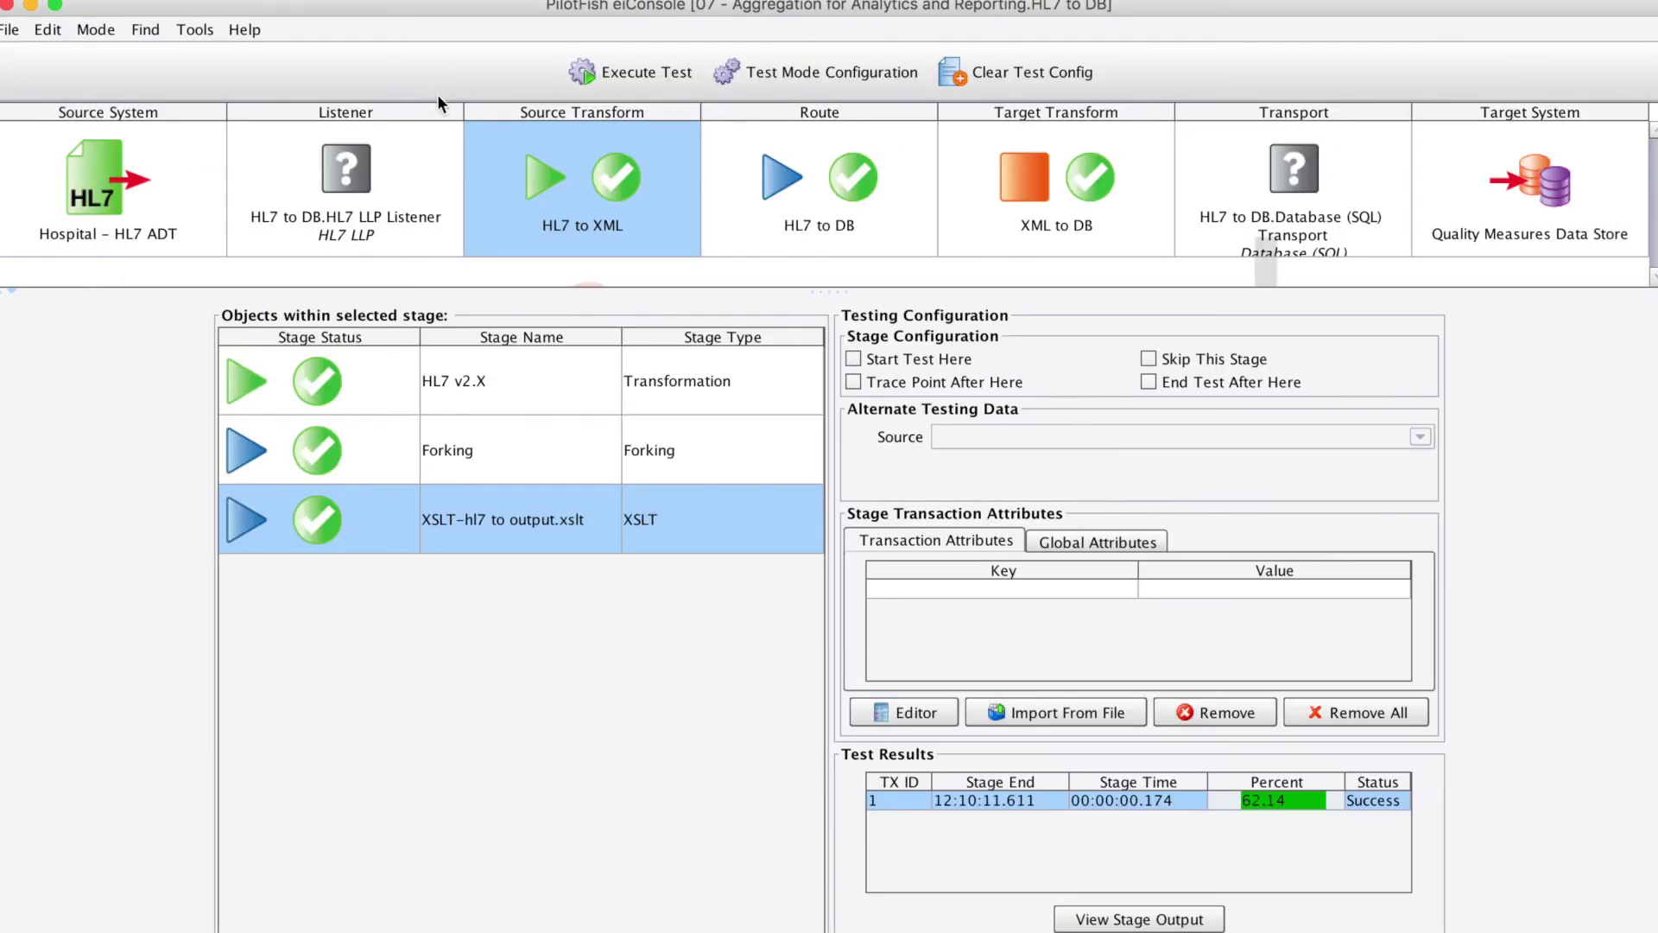
Inspect the test output of the XML to DB target transform's XSLT stage and close the viewer.
left_click(1032, 178)
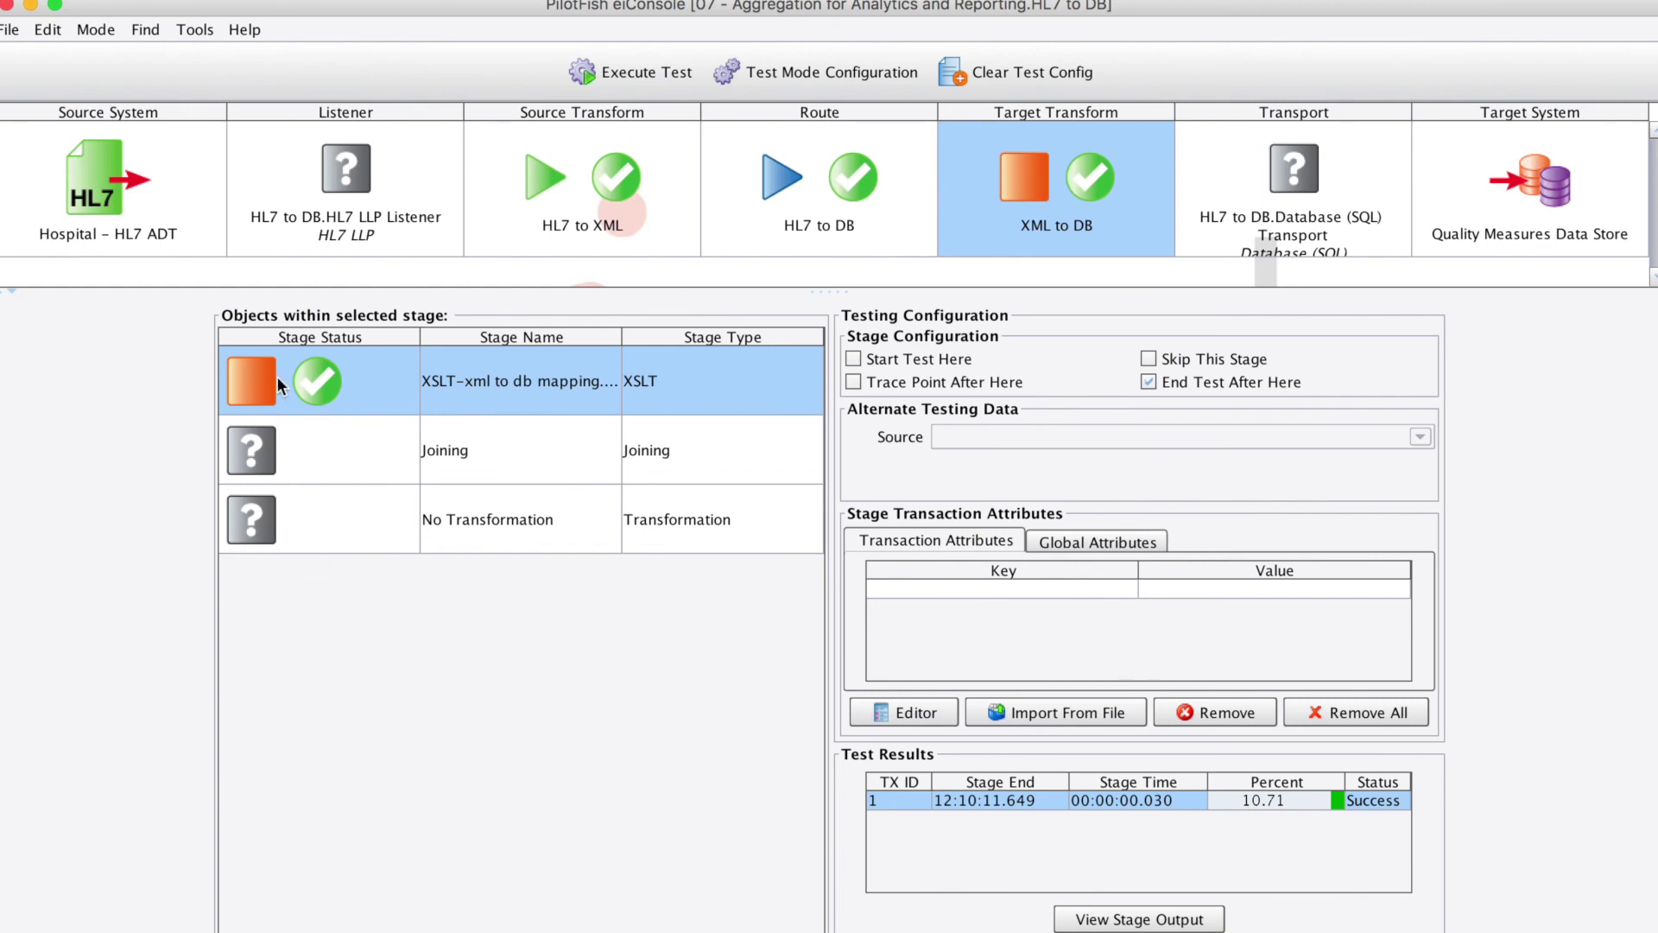
double_click(347, 375)
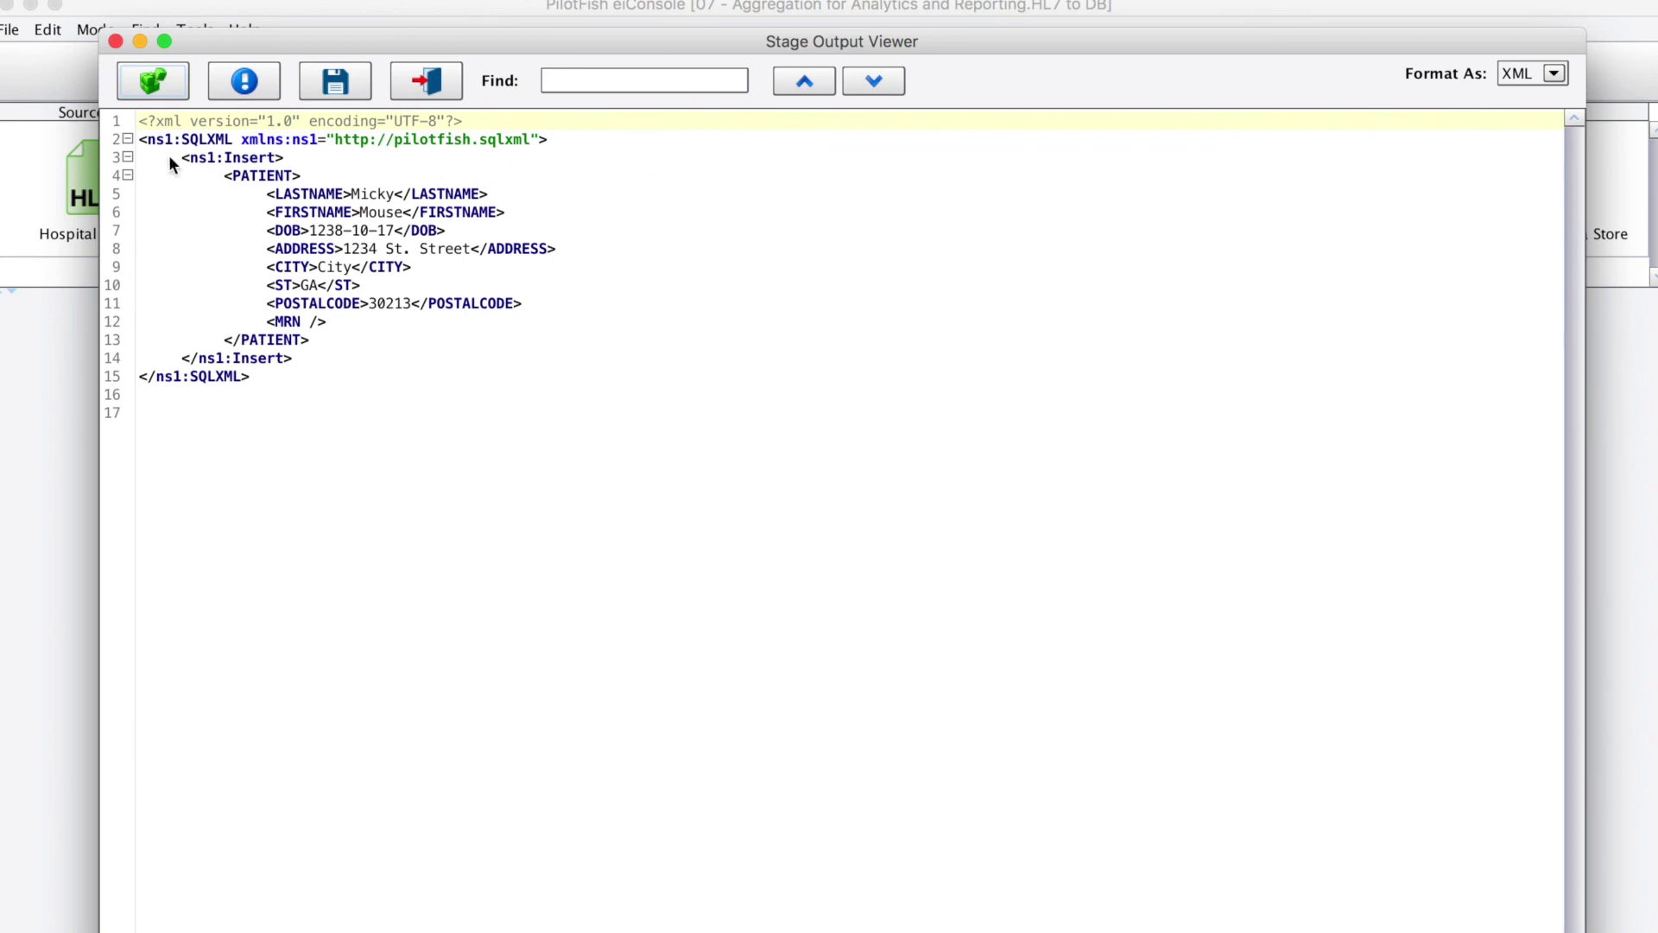
left_click(456, 86)
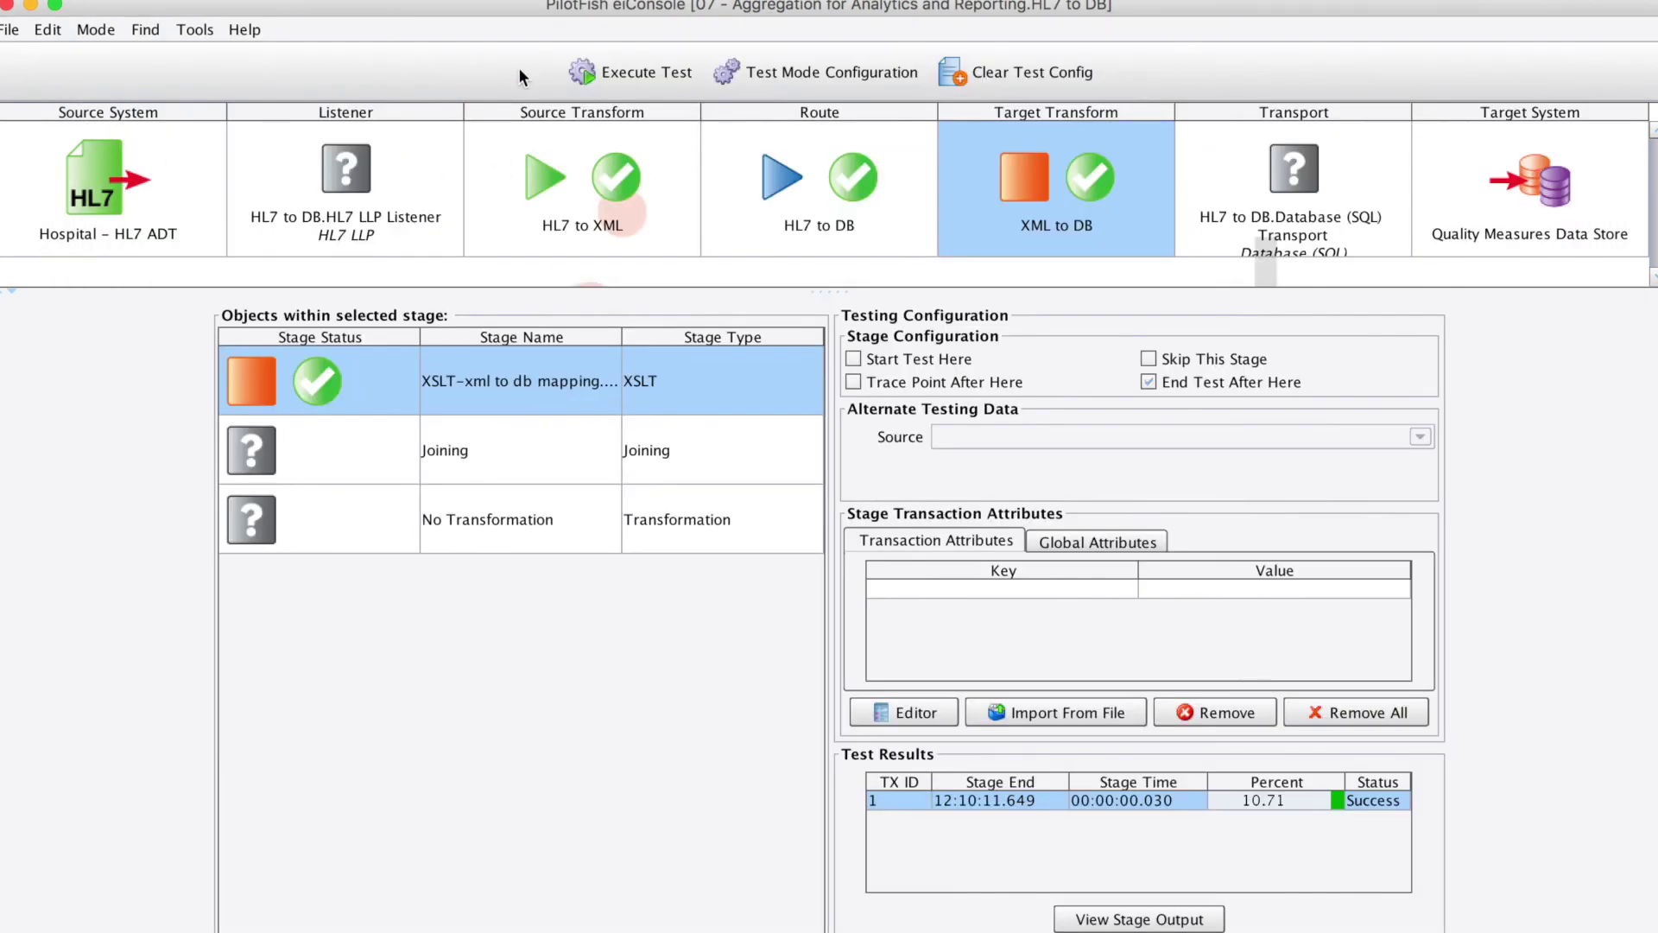